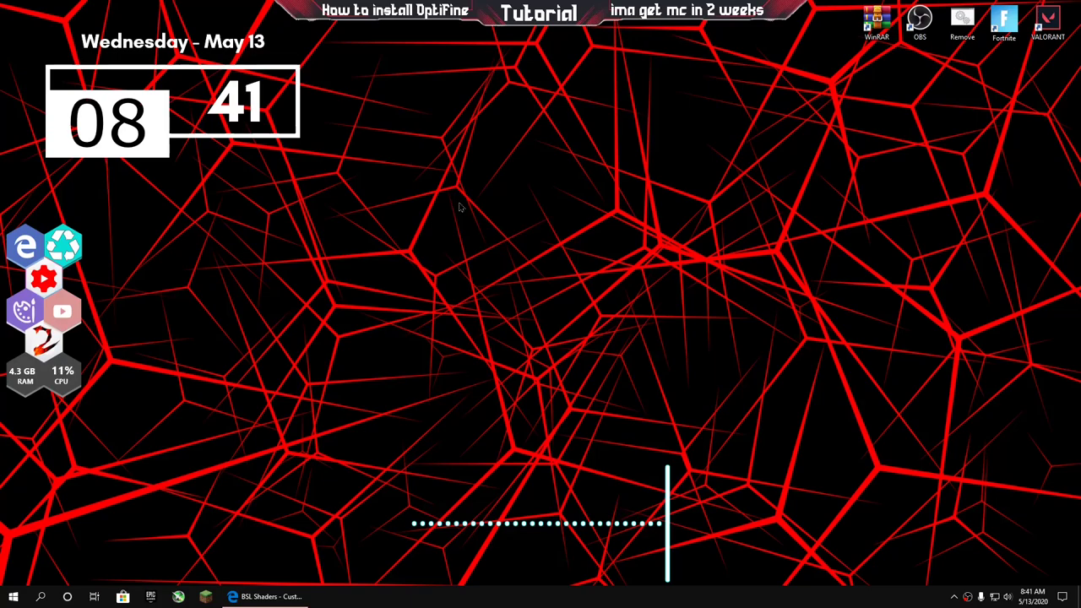
Step: Refresh the Windows desktop and clear a stray selection of top-right shortcuts
right_click(389, 177)
right_click(478, 160)
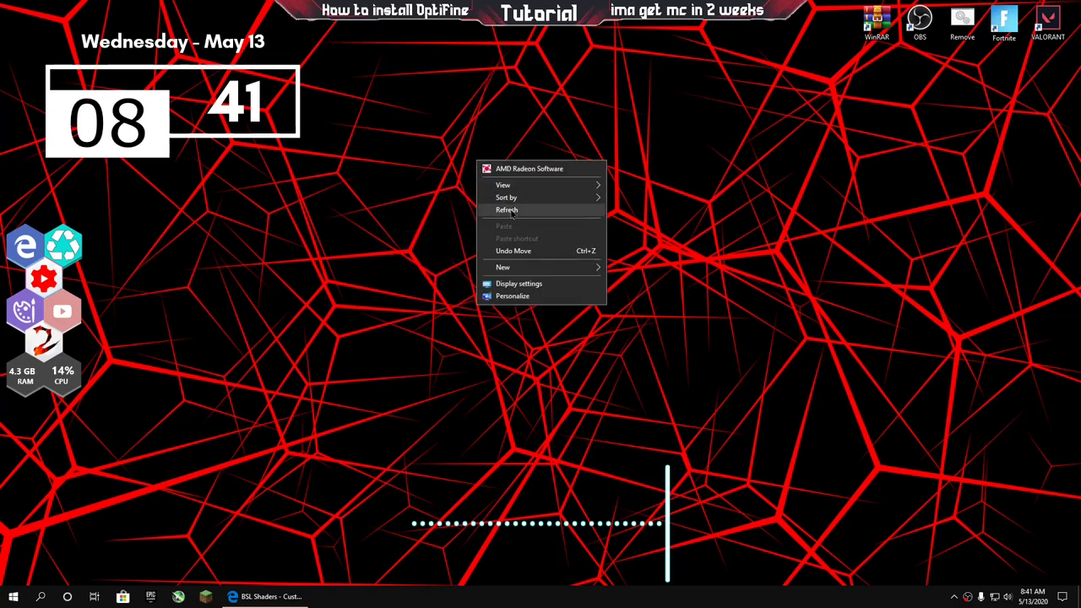
right_click(465, 156)
right_click(455, 178)
click(518, 235)
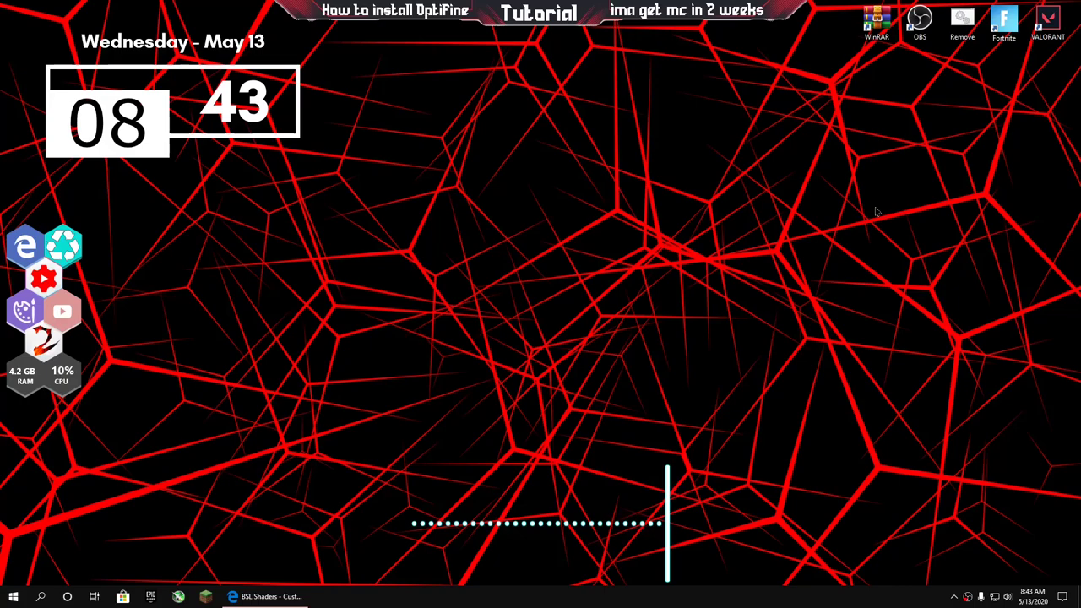
mouse_move(836, 94)
mouse_down()
mouse_move(1027, 49)
mouse_move(1078, 4)
mouse_up()
click(1069, 74)
right_click(400, 285)
click(406, 329)
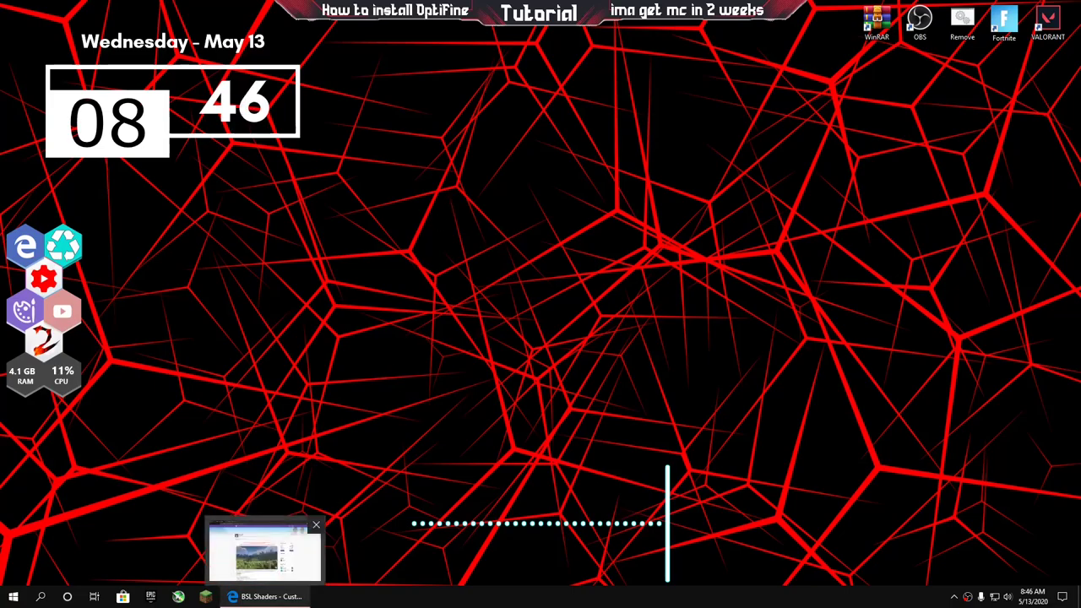
Step: Save BSL v7.1.04.1 from the CurseForge Files list to Downloads, overwriting the old zip
click(264, 596)
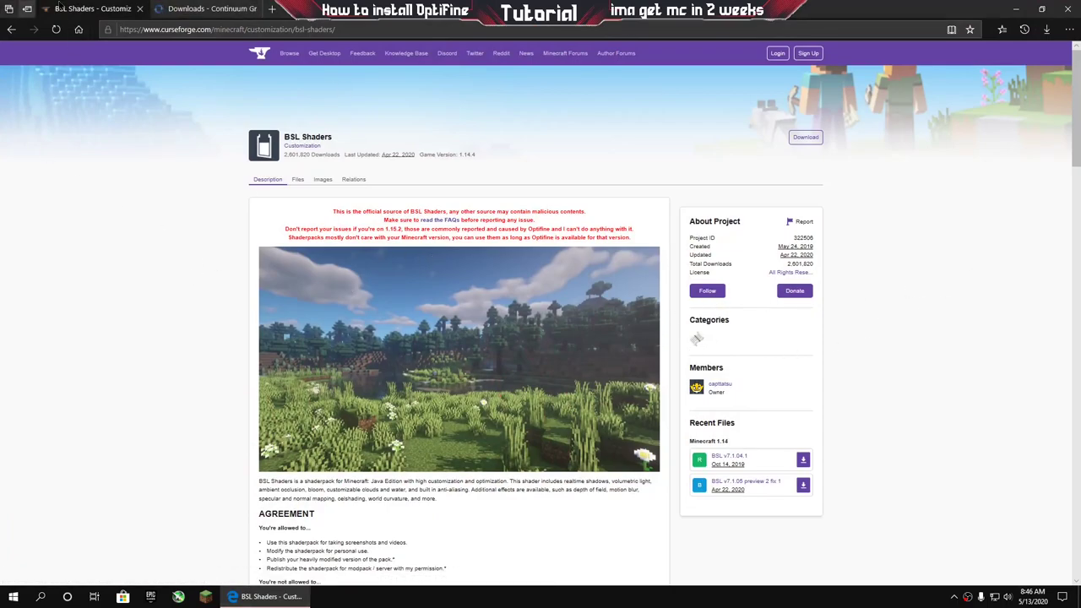
click(196, 7)
click(88, 9)
click(298, 179)
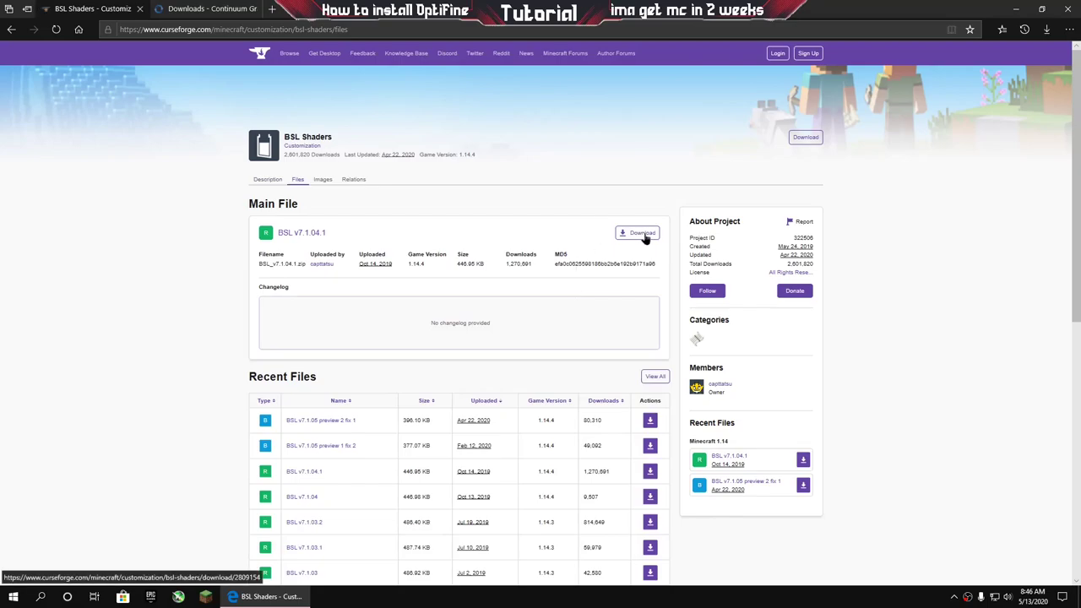
click(640, 233)
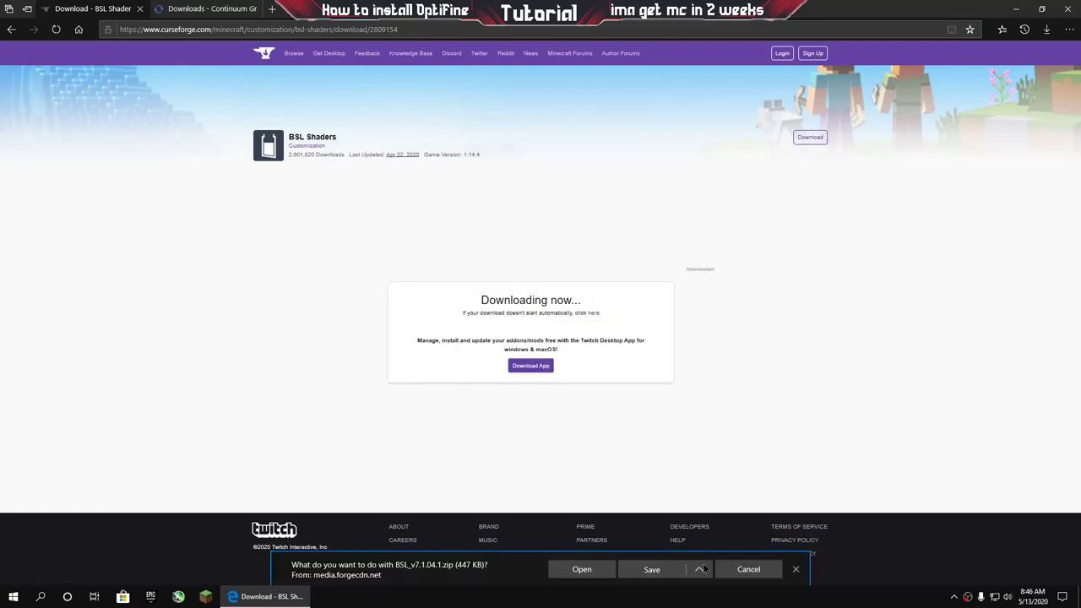
click(686, 567)
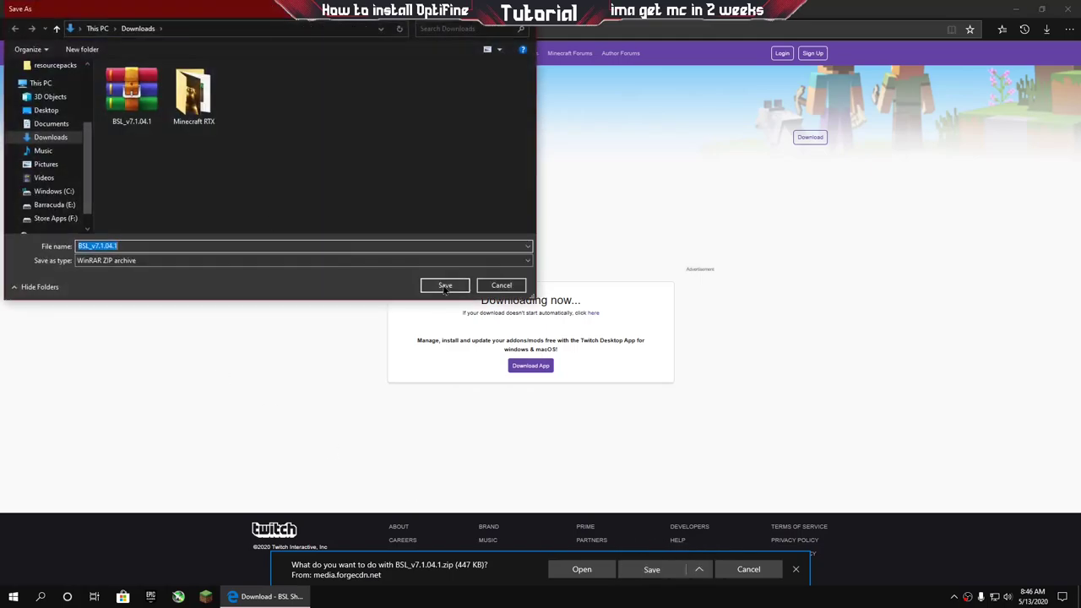
click(425, 287)
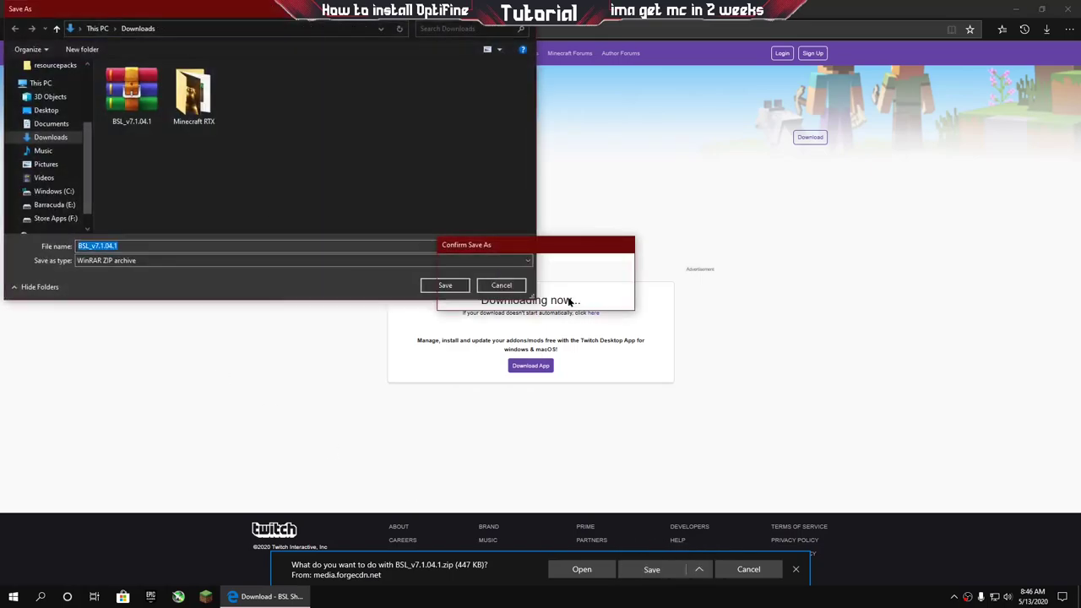
click(575, 298)
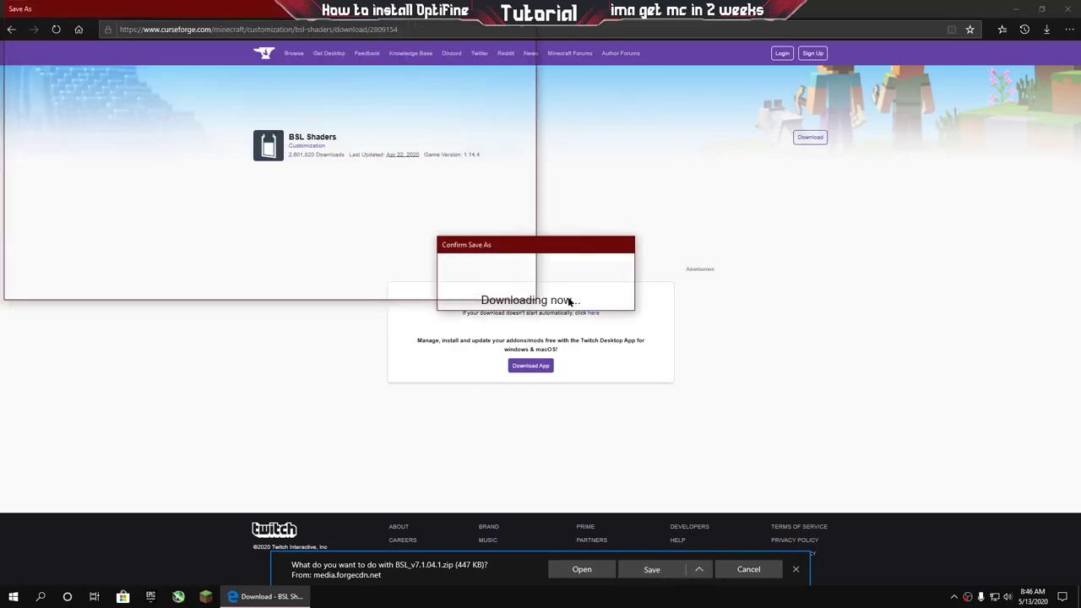
Step: Close the BSL tab, save Stratum 128x (MC 1.13+) as stratum-128x.zip to Downloads, and close Edge
click(795, 572)
click(211, 9)
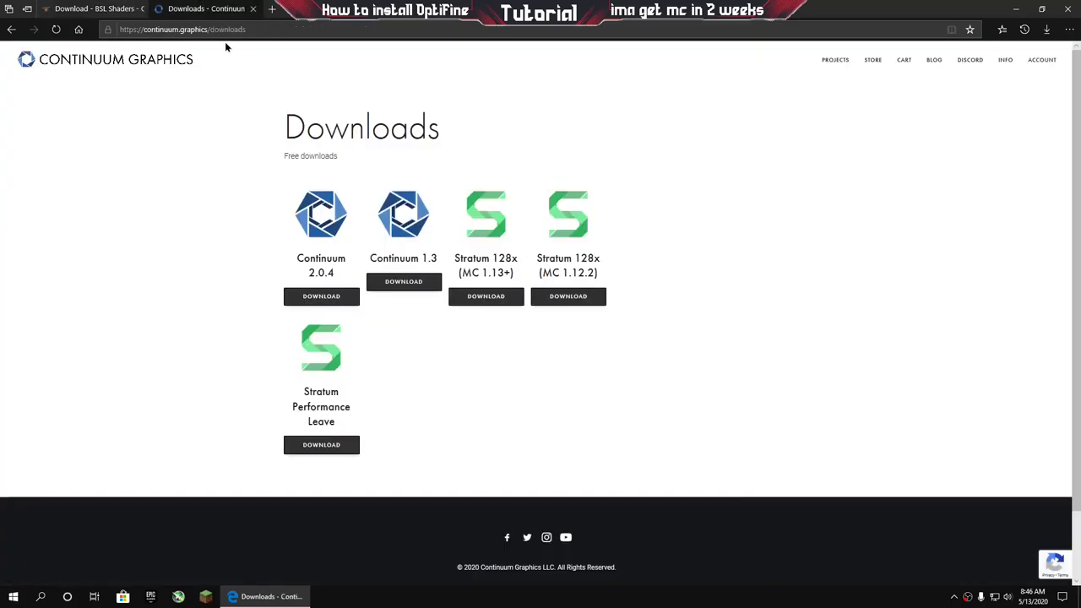
click(140, 8)
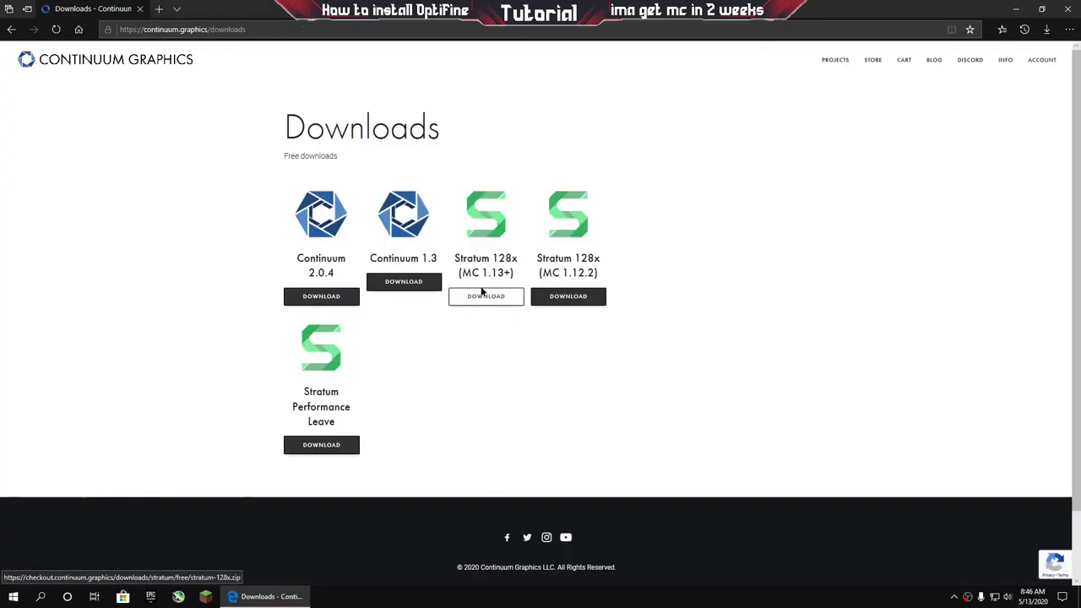
drag(460, 272, 504, 275)
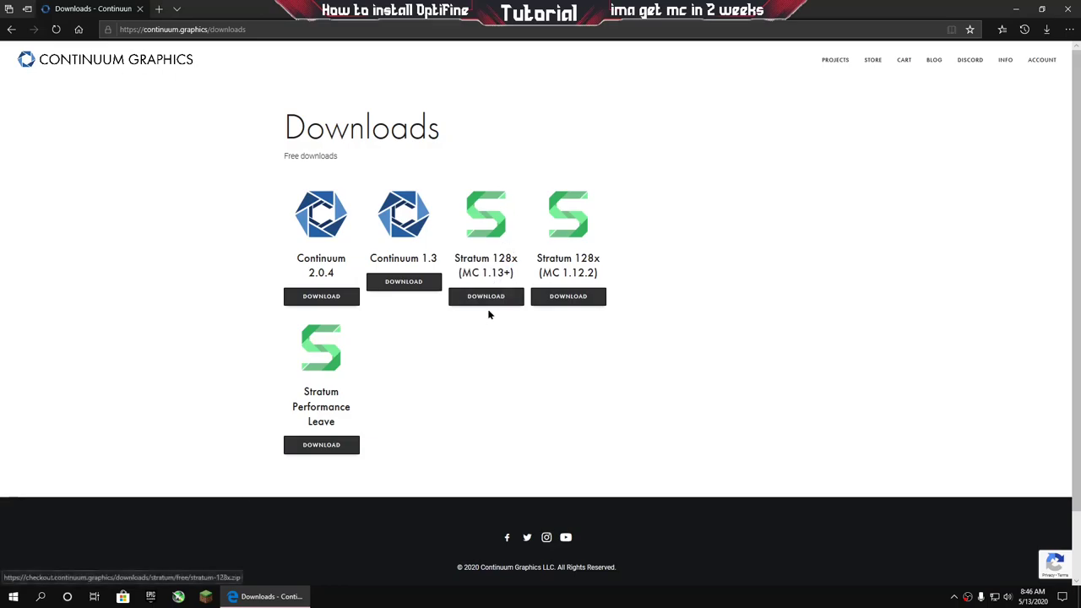
click(488, 298)
click(699, 569)
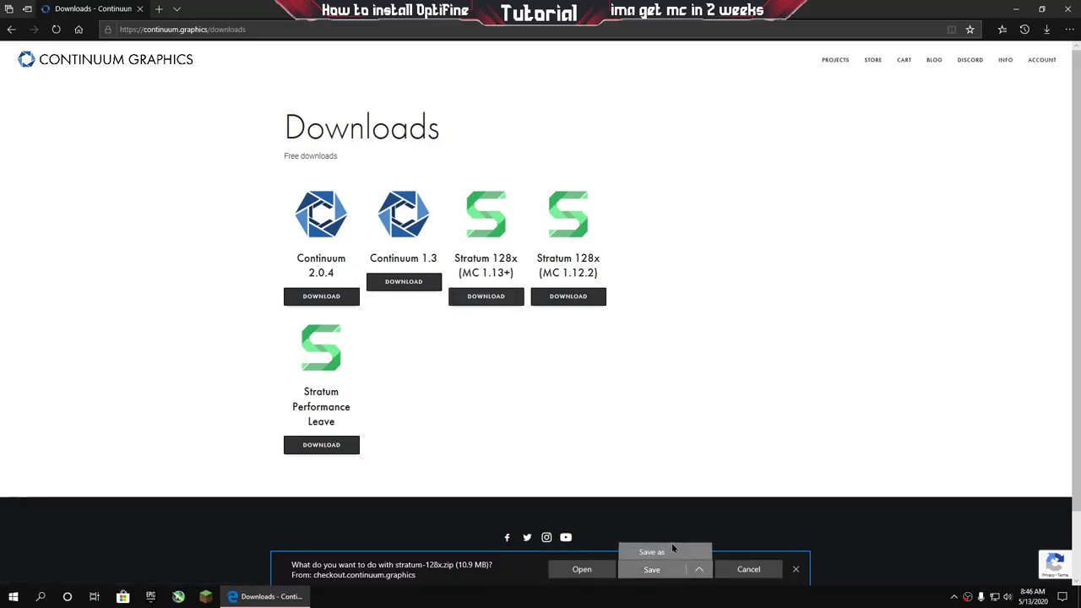
click(672, 551)
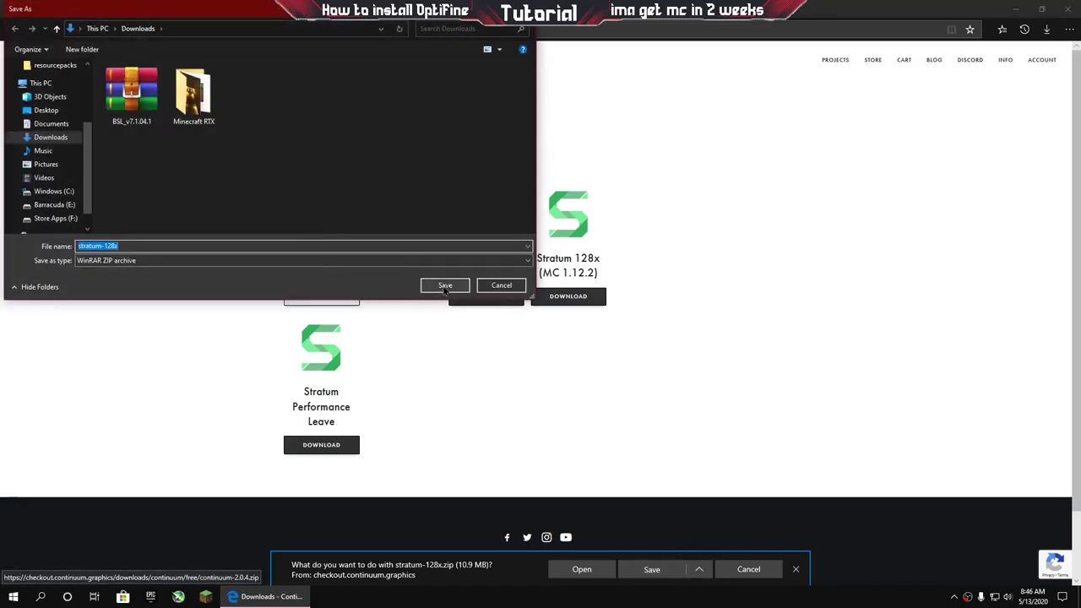
click(441, 287)
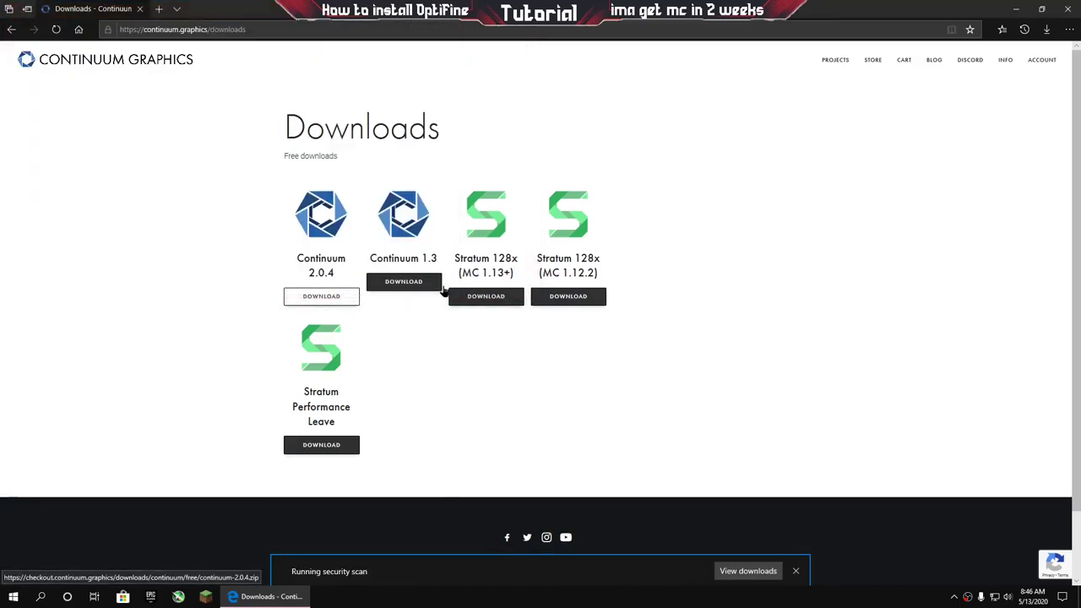
click(796, 571)
click(1068, 8)
Step: Open Downloads in File Explorer and extract BSL_v7.1.04.1.zip into its own folder
key(super)
key(super+e)
click(46, 283)
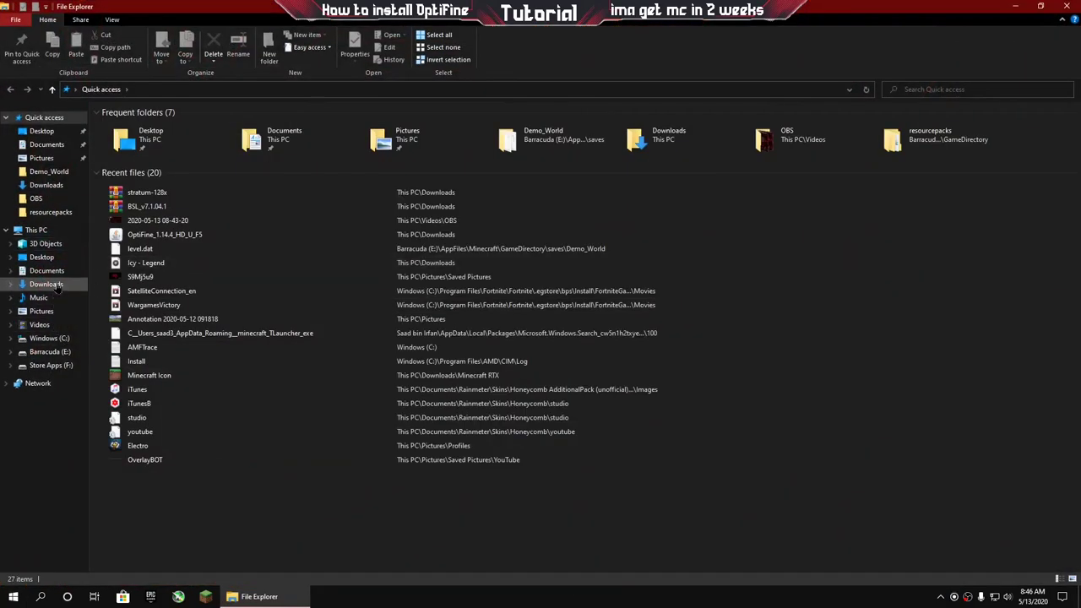
double_click(192, 135)
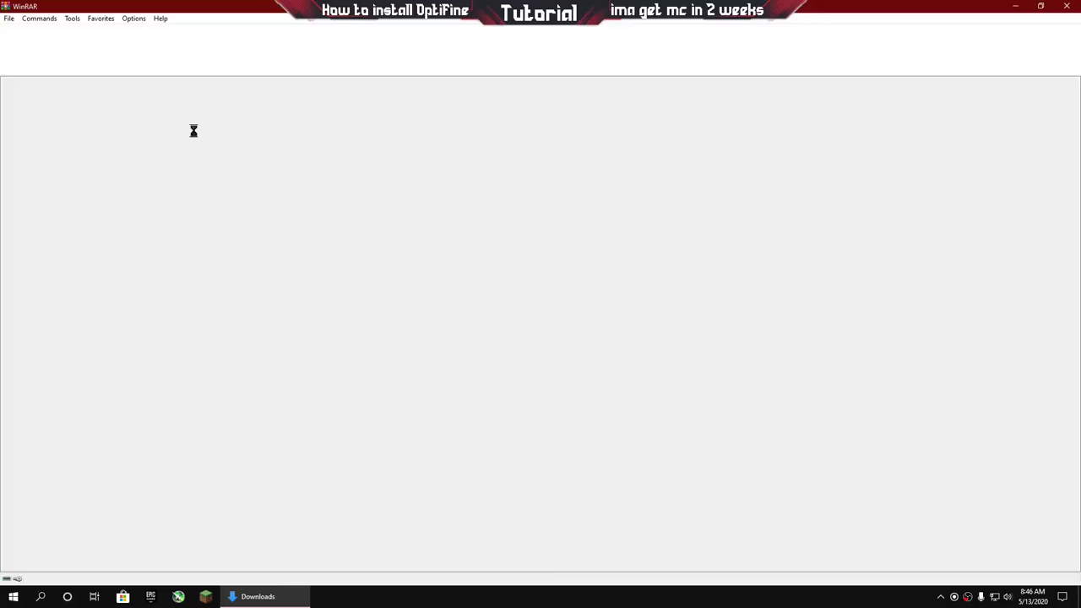
click(54, 40)
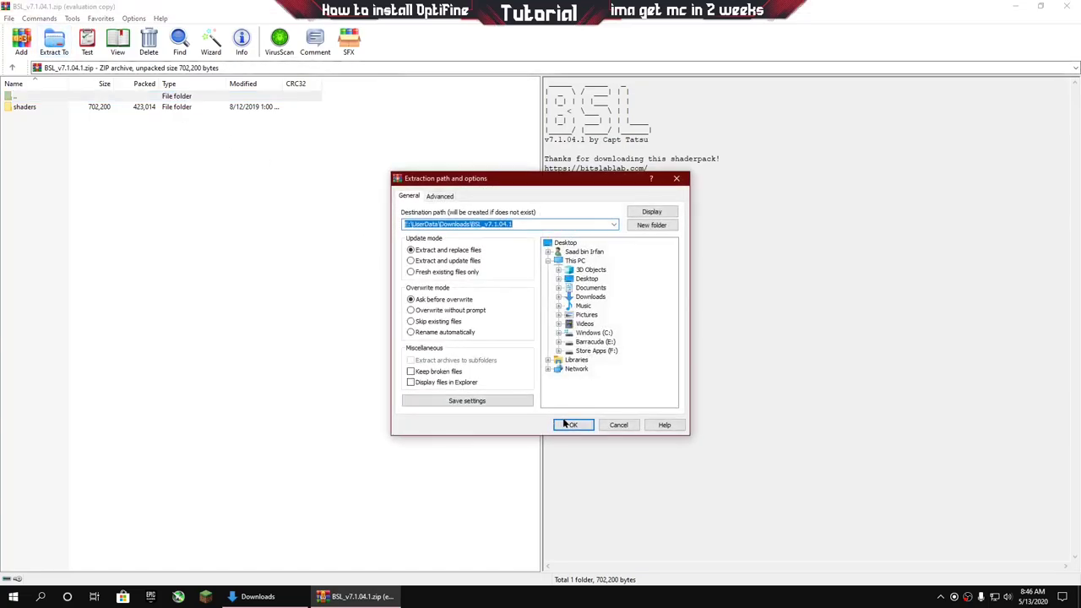
click(571, 425)
click(1067, 6)
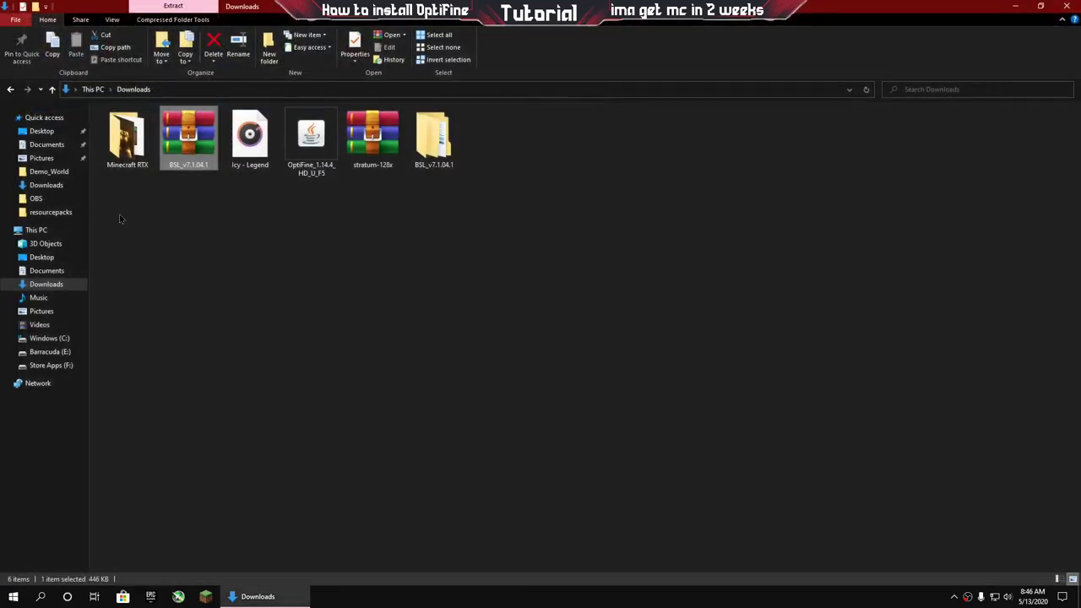
Step: Extract stratum-128x.zip into a stratum-128x folder and close WinRAR
right_click(198, 132)
click(373, 135)
double_click(372, 135)
click(69, 44)
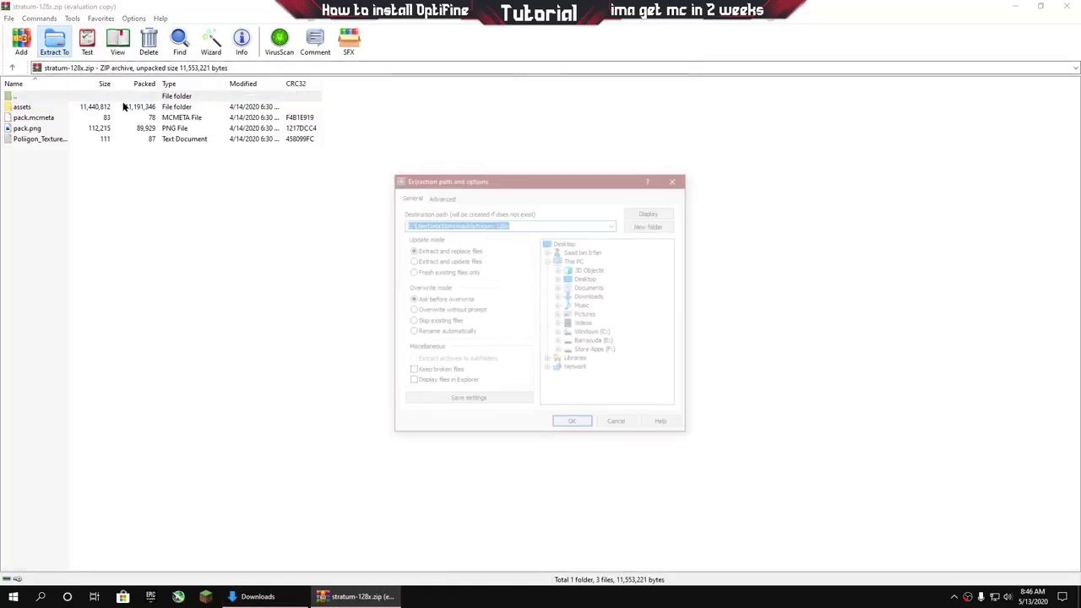
click(572, 425)
key(alt+F4)
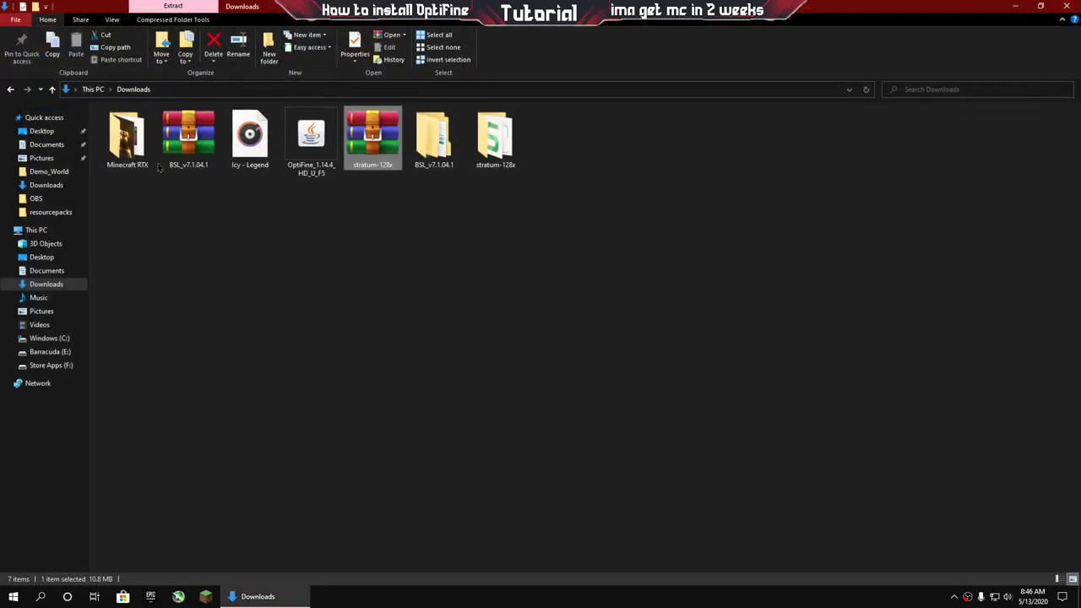
Step: Delete the BSL_v7.1.04.1 and stratum-128x zip archives from Downloads
click(183, 137)
right_click(182, 138)
click(211, 313)
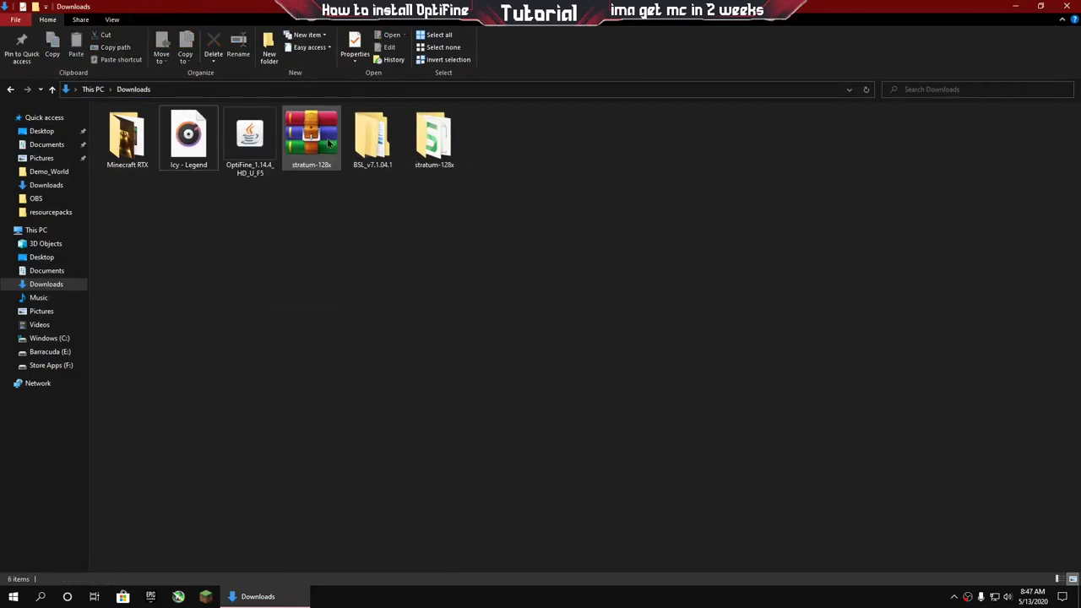
click(308, 133)
right_click(309, 132)
click(346, 307)
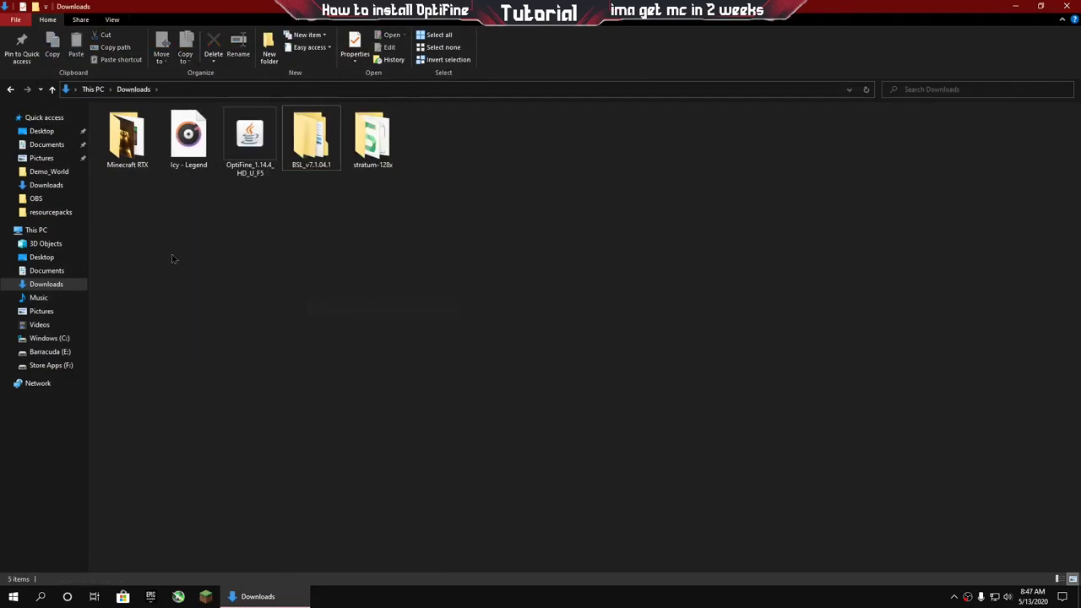
Step: Refresh Downloads to confirm only the BSL_v7.1.04.1 and stratum-128x folders remain
right_click(173, 254)
click(225, 320)
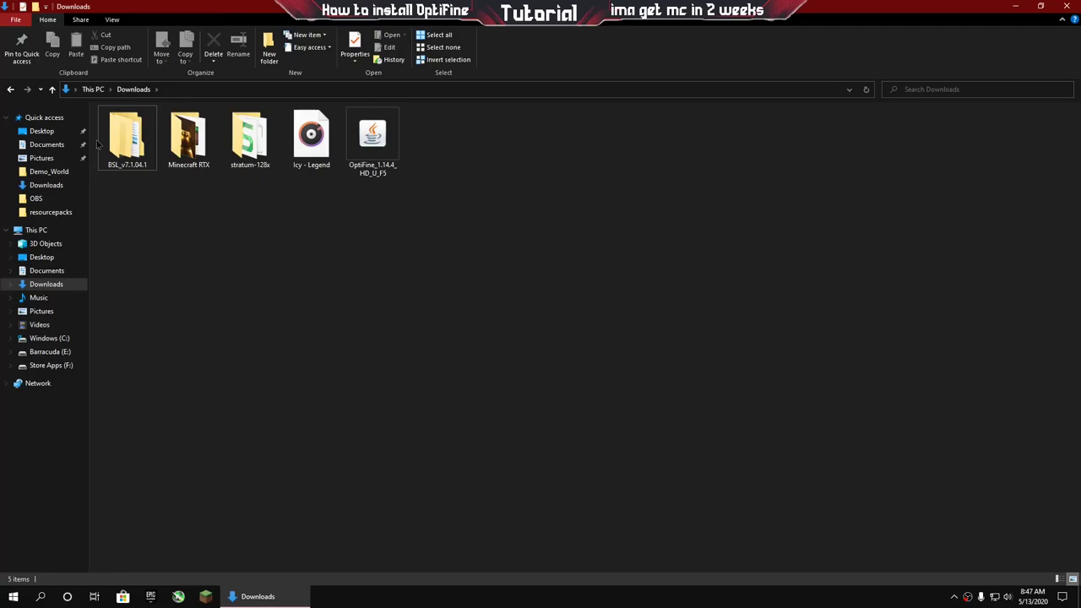
click(122, 139)
click(250, 146)
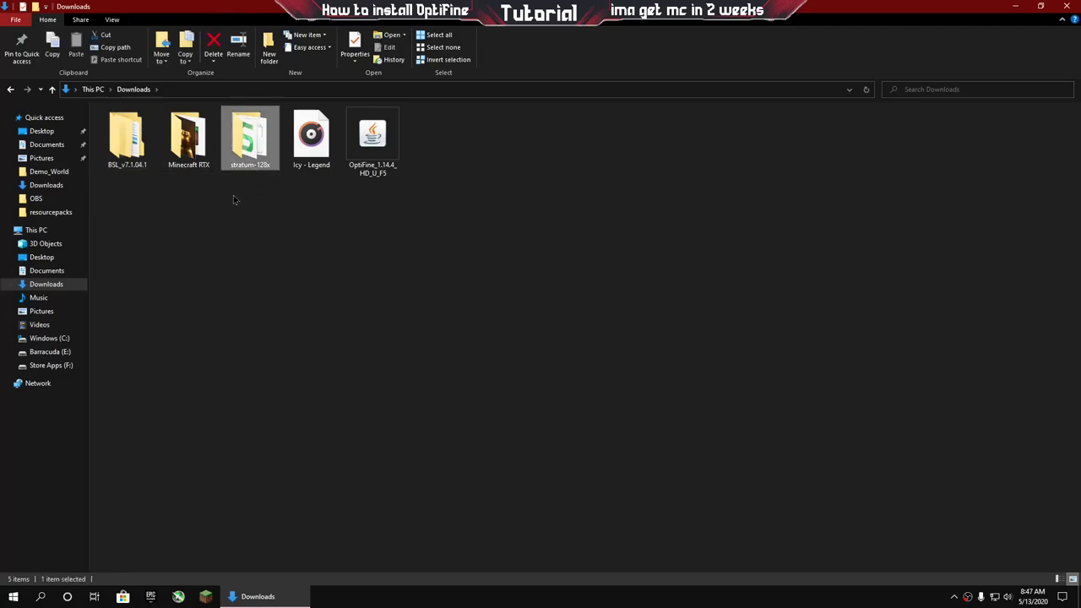
right_click(235, 201)
click(253, 256)
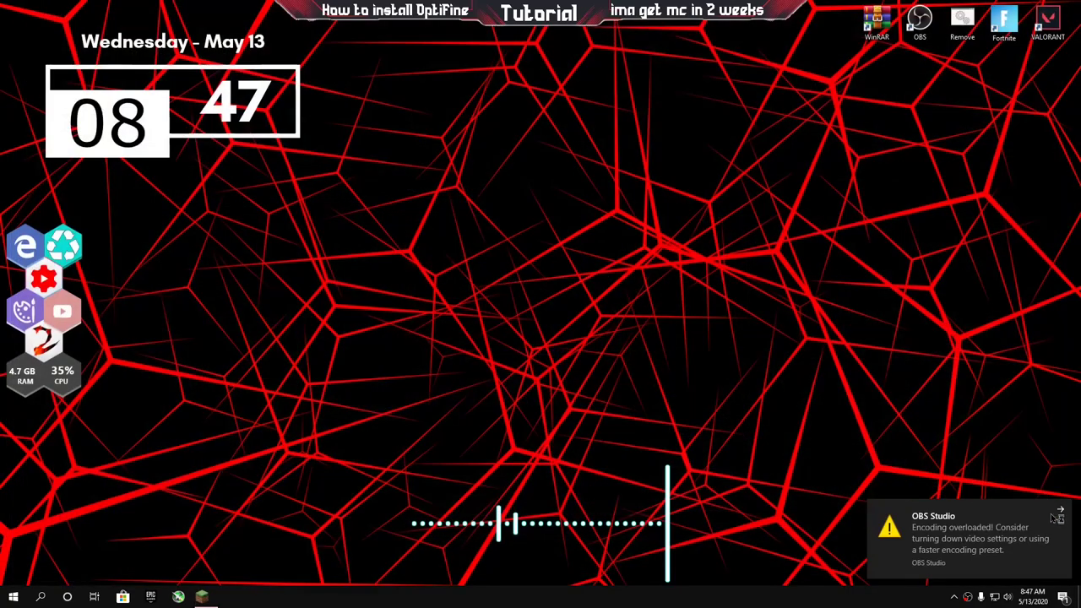
Step: Dismiss the encoding-overloaded notification and restore the Minecraft 1.14.4 window from the taskbar
click(1061, 512)
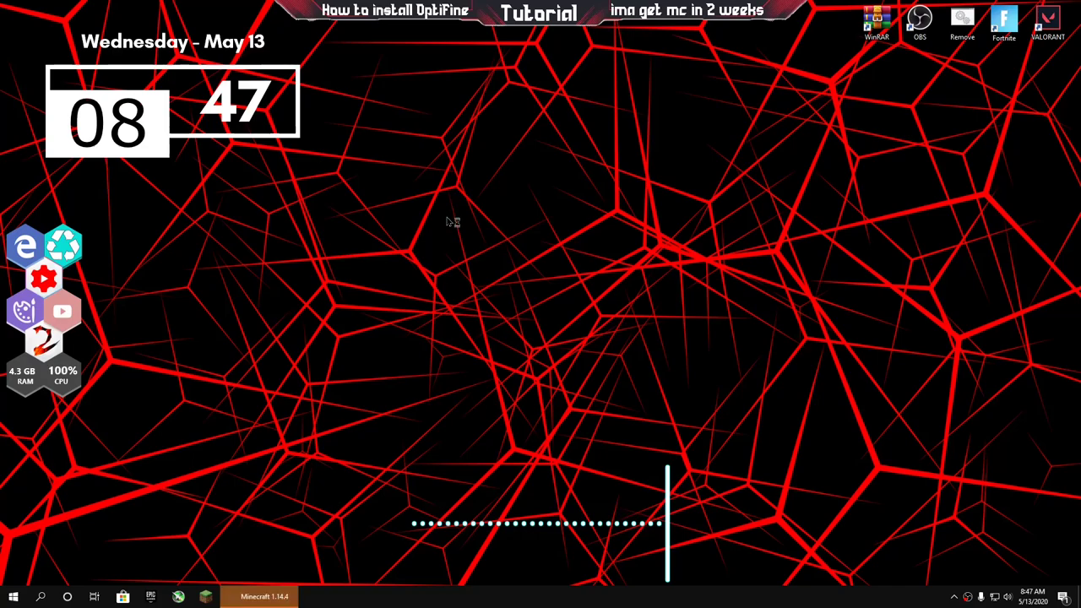
click(245, 595)
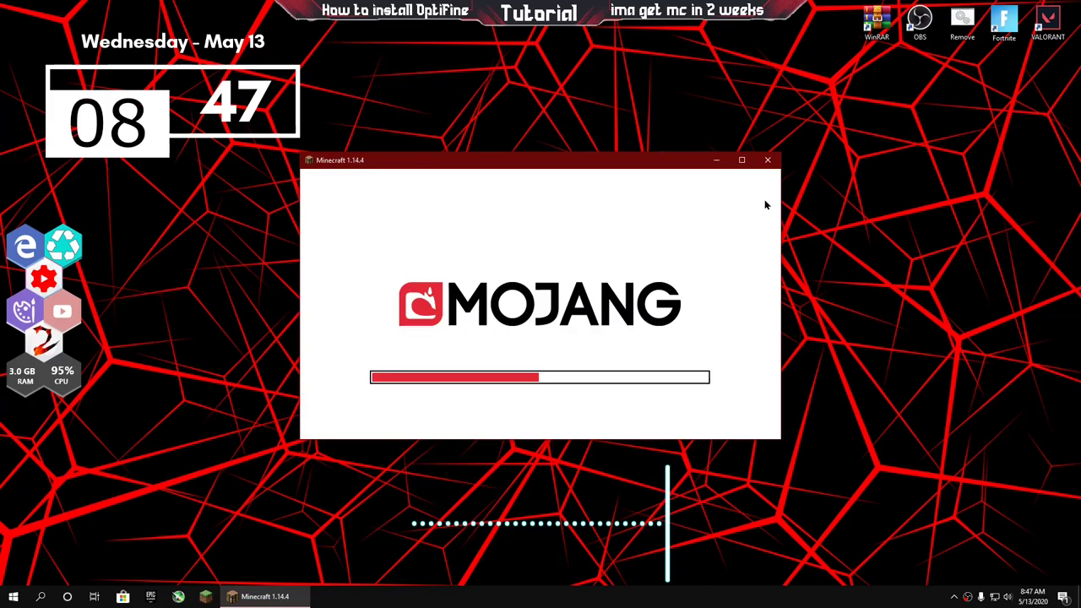
Step: Maximize Minecraft, open the shaderpacks folder via Options > Video Settings > Shaders, and open another Explorer window
click(742, 161)
click(479, 255)
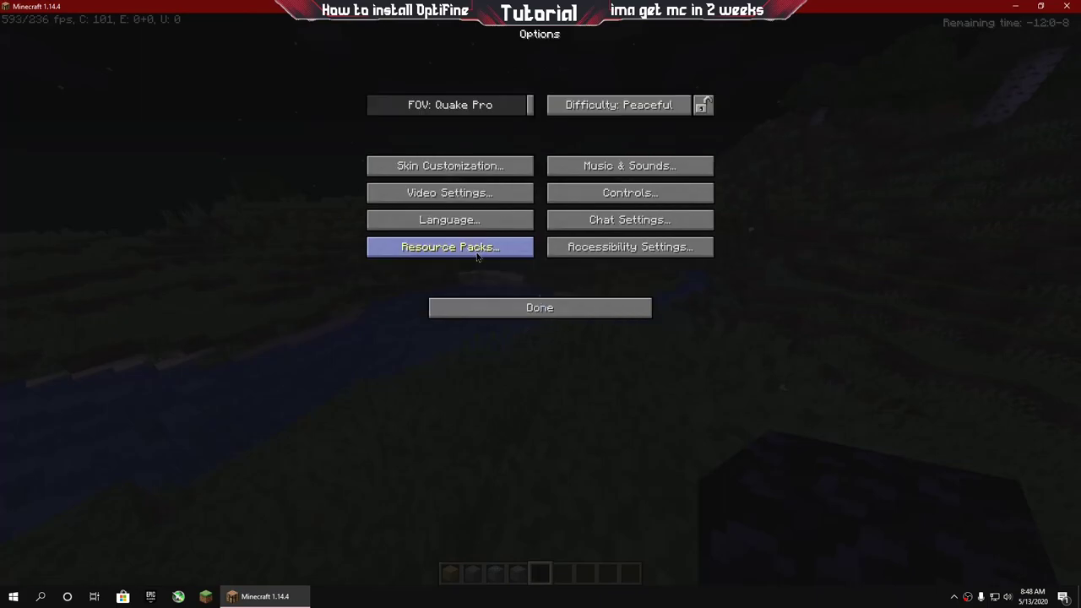
click(517, 193)
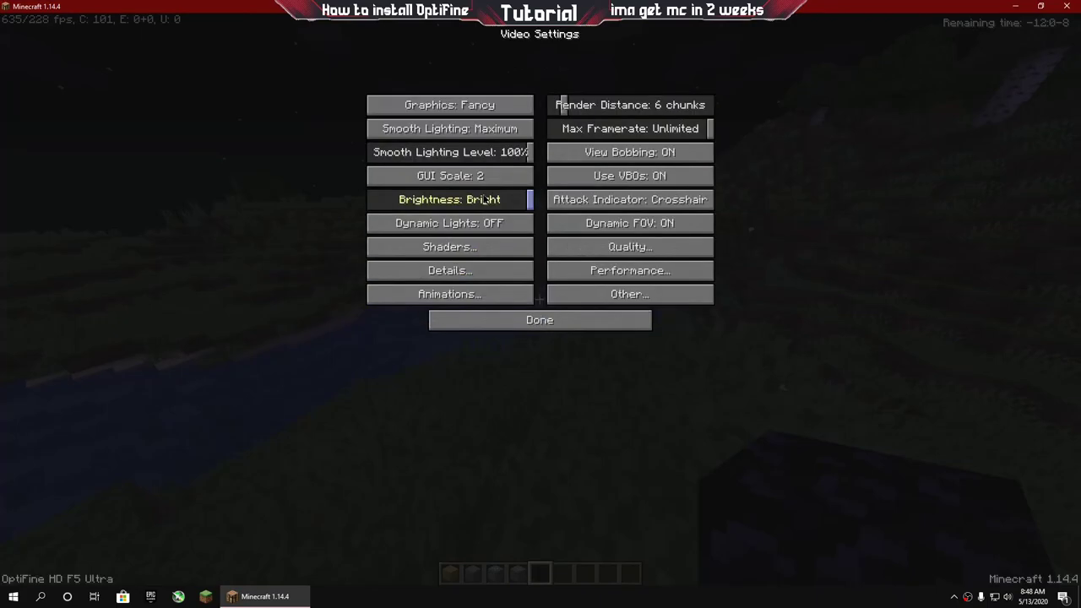
click(456, 254)
click(261, 569)
click(13, 597)
click(12, 522)
Step: Drag BSL_v7.1.04.1 from Downloads into shaderpacks, refresh it, and close both Explorer windows
click(55, 289)
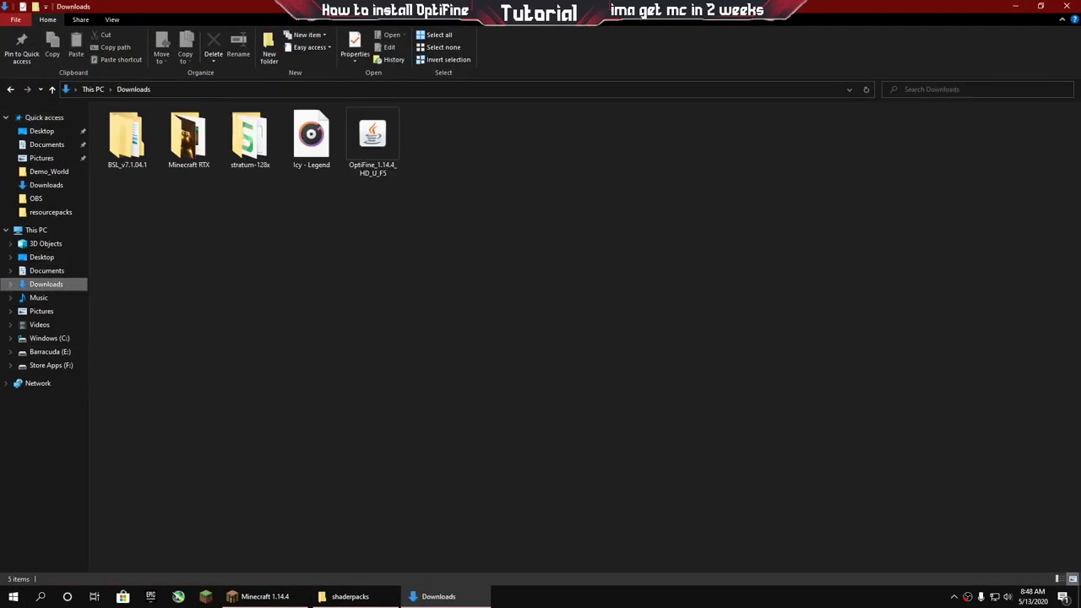
mouse_move(549, 6)
mouse_down()
mouse_move(732, 200)
mouse_move(628, 173)
mouse_up()
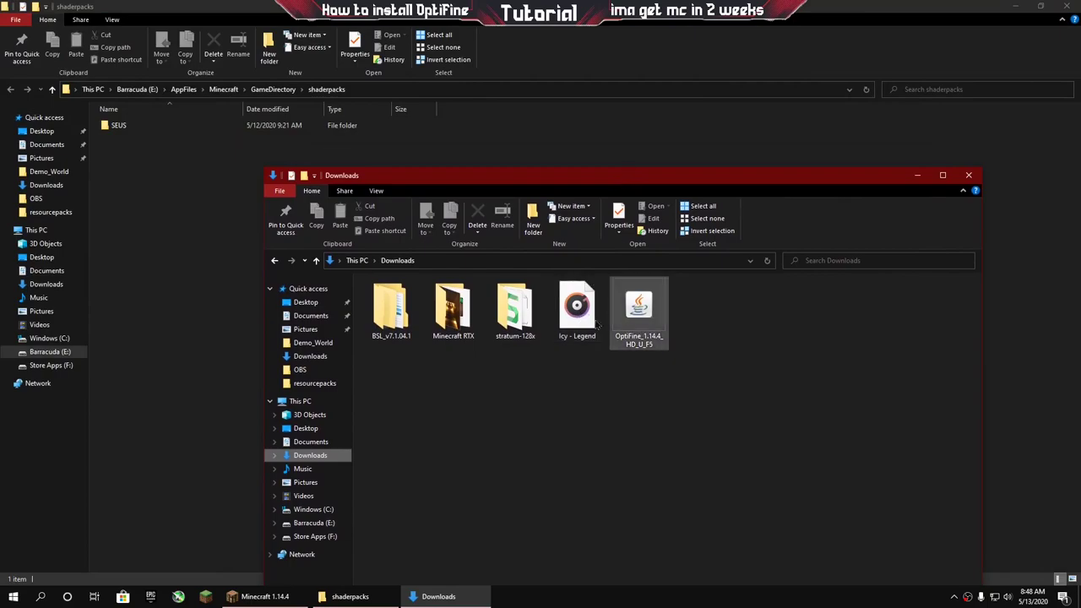
click(400, 314)
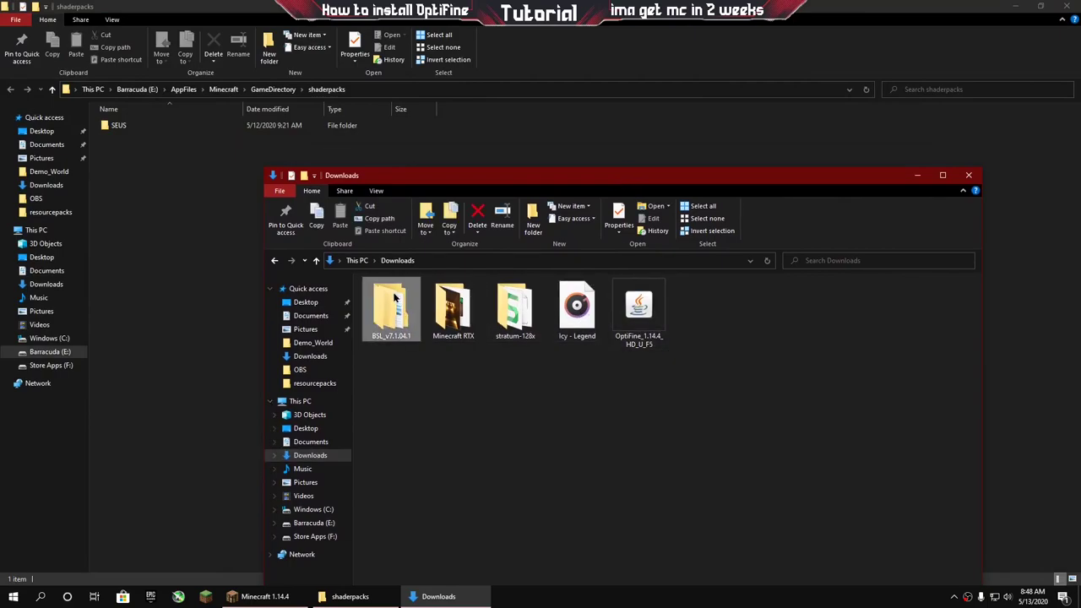
mouse_move(394, 297)
mouse_down()
mouse_move(397, 321)
mouse_move(157, 281)
mouse_move(155, 193)
mouse_up()
right_click(155, 194)
click(212, 248)
click(1068, 5)
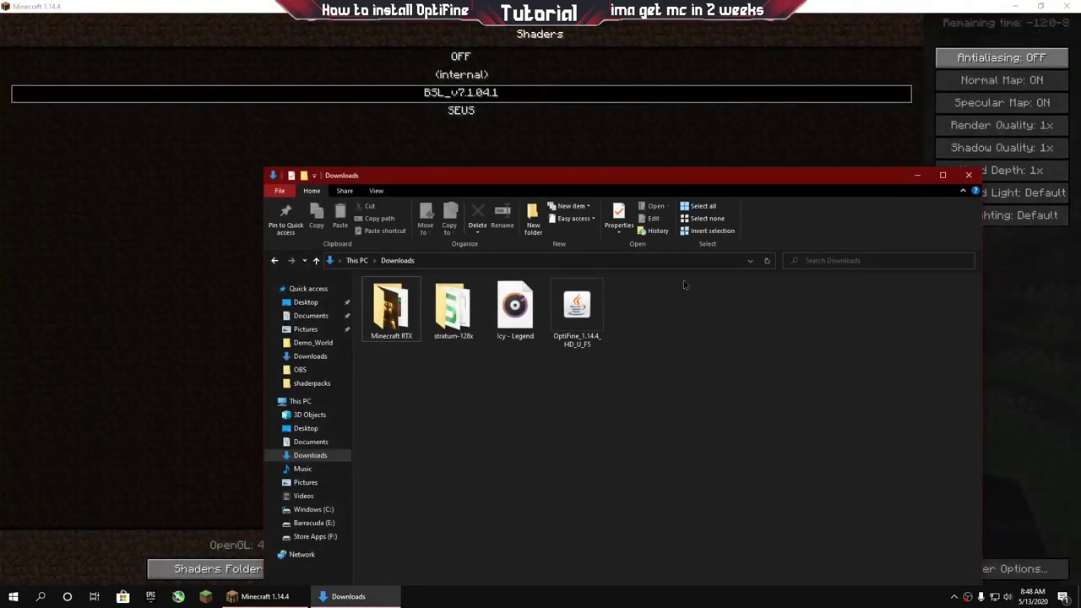
click(968, 176)
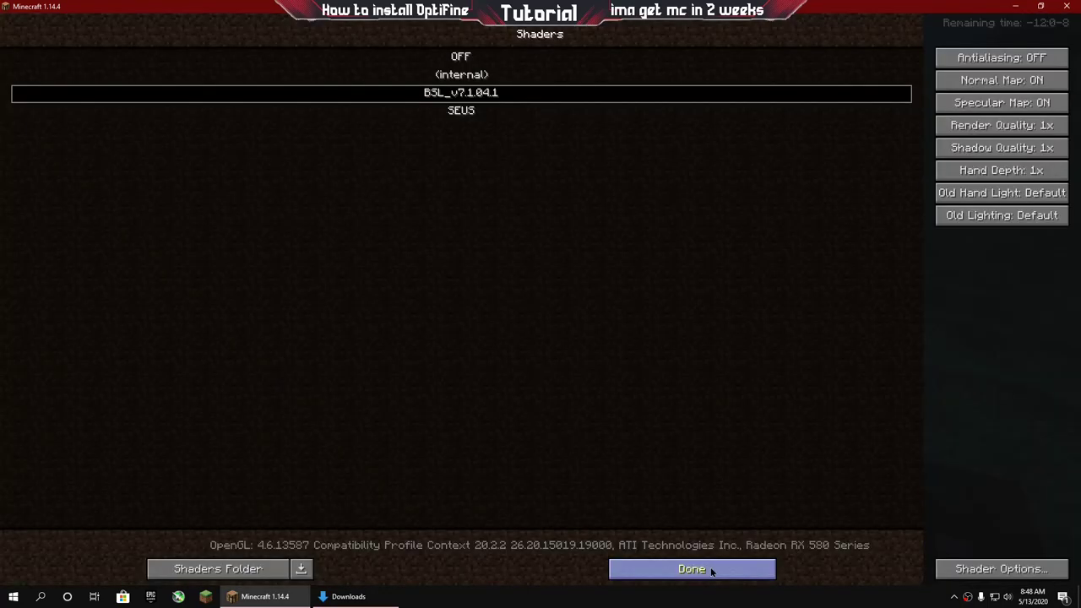
Step: Leave the shader settings with BSL_v7.1.04.1 active and go to the Resource Packs screen
click(712, 572)
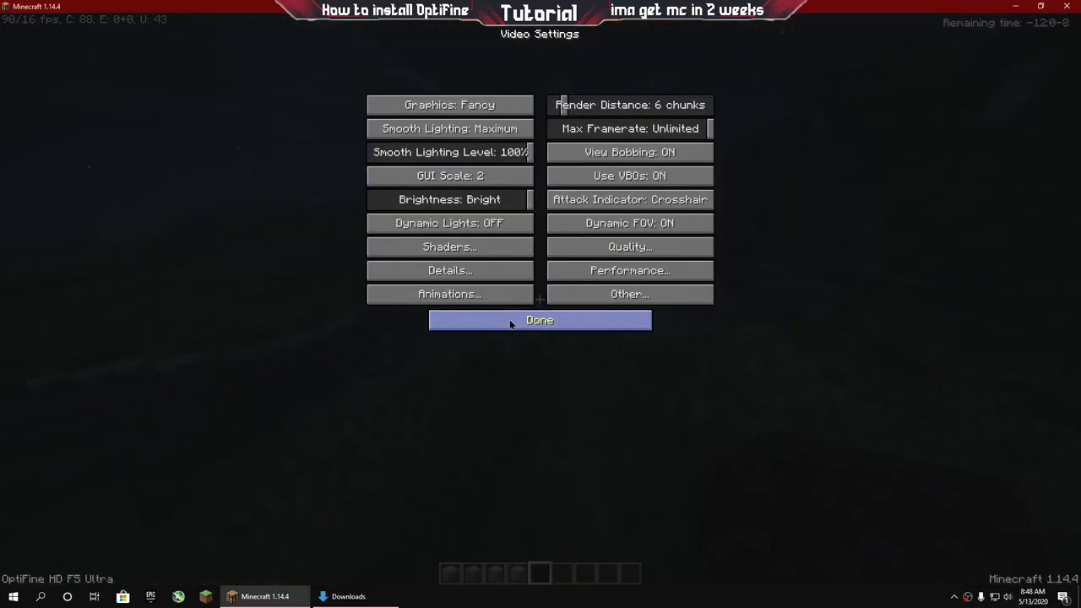
click(512, 319)
click(484, 251)
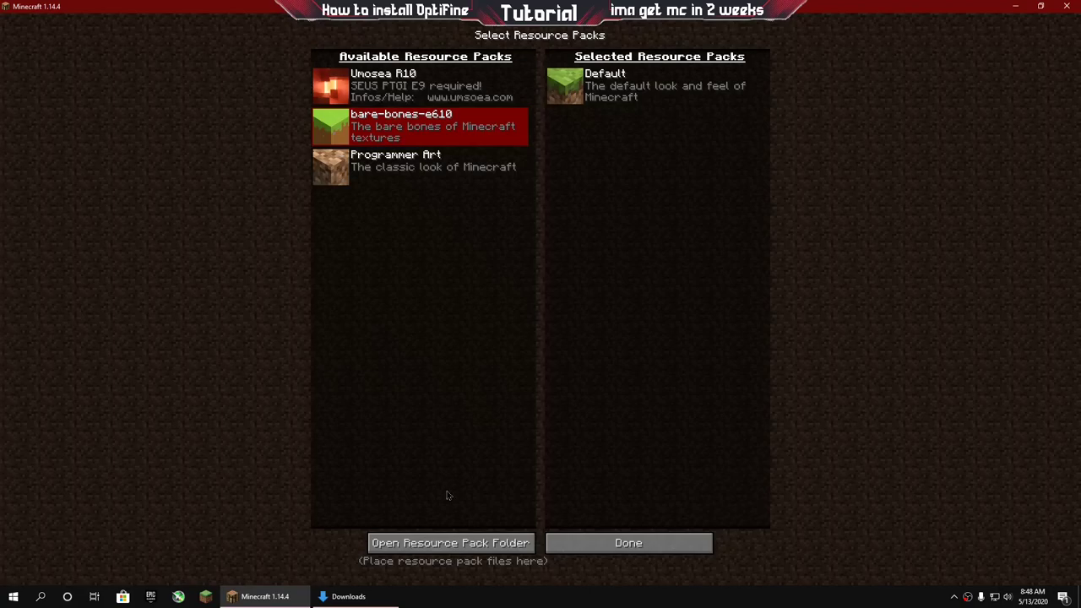
Step: Open the resourcepacks folder, drag stratum-128x into it from Downloads, and close Downloads
click(474, 543)
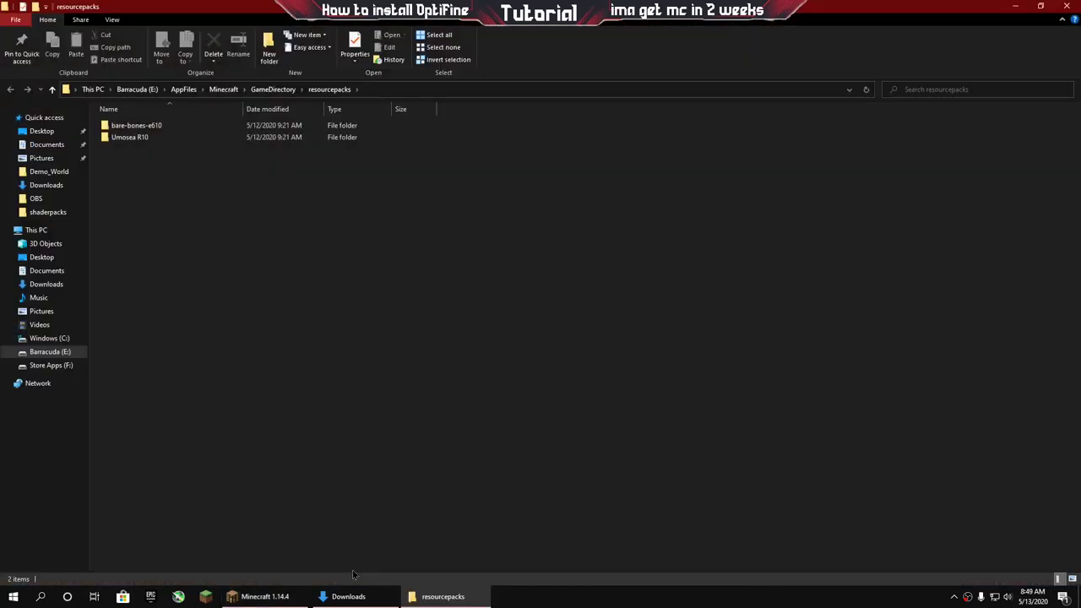
click(349, 596)
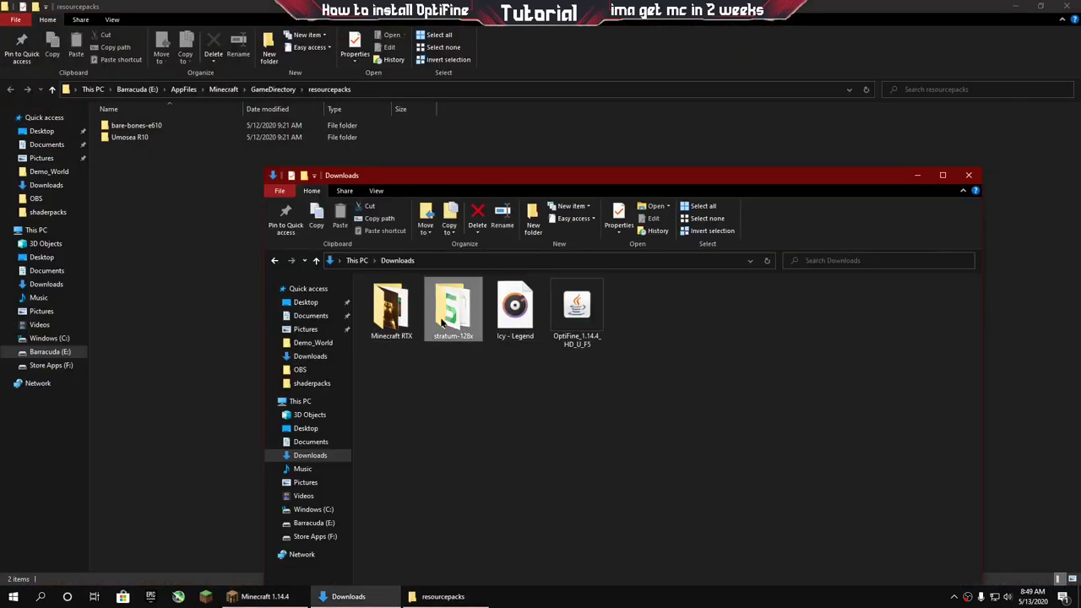
mouse_move(449, 309)
mouse_down()
mouse_move(360, 438)
mouse_move(179, 206)
mouse_up()
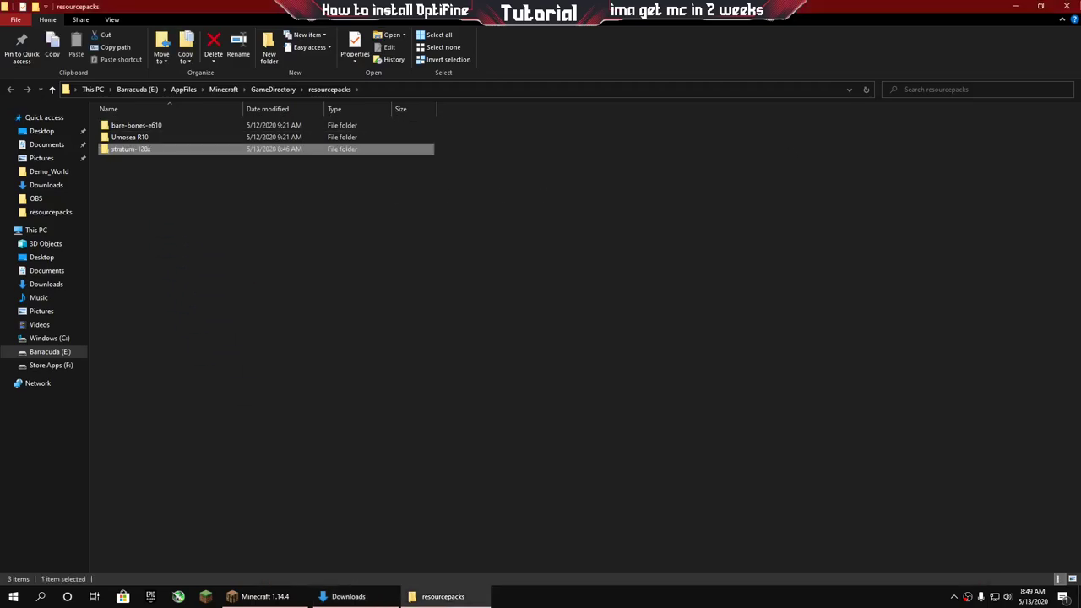
mouse_move(348, 596)
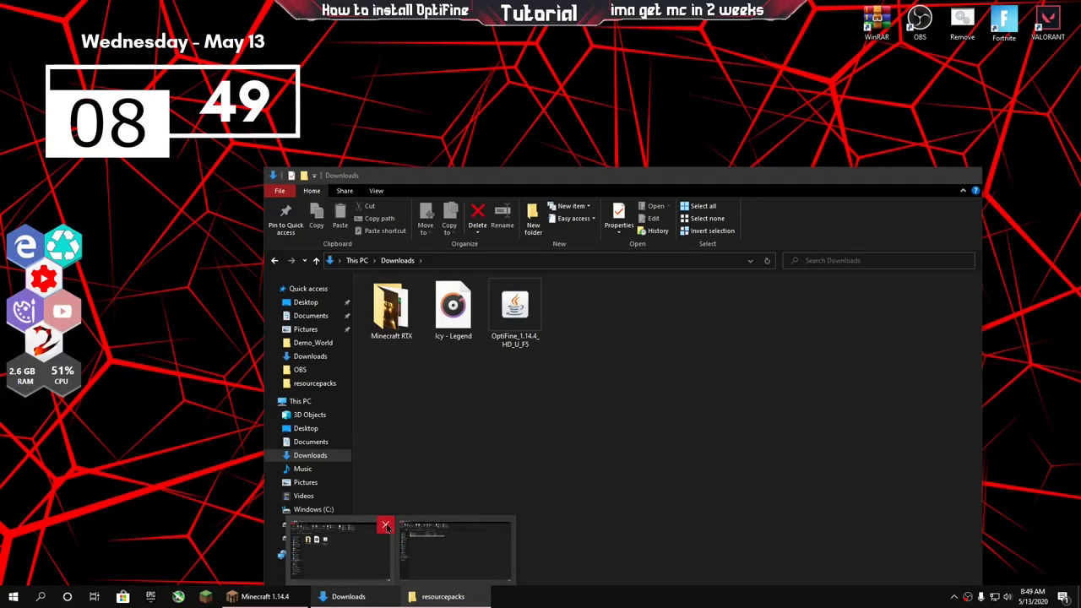
click(384, 524)
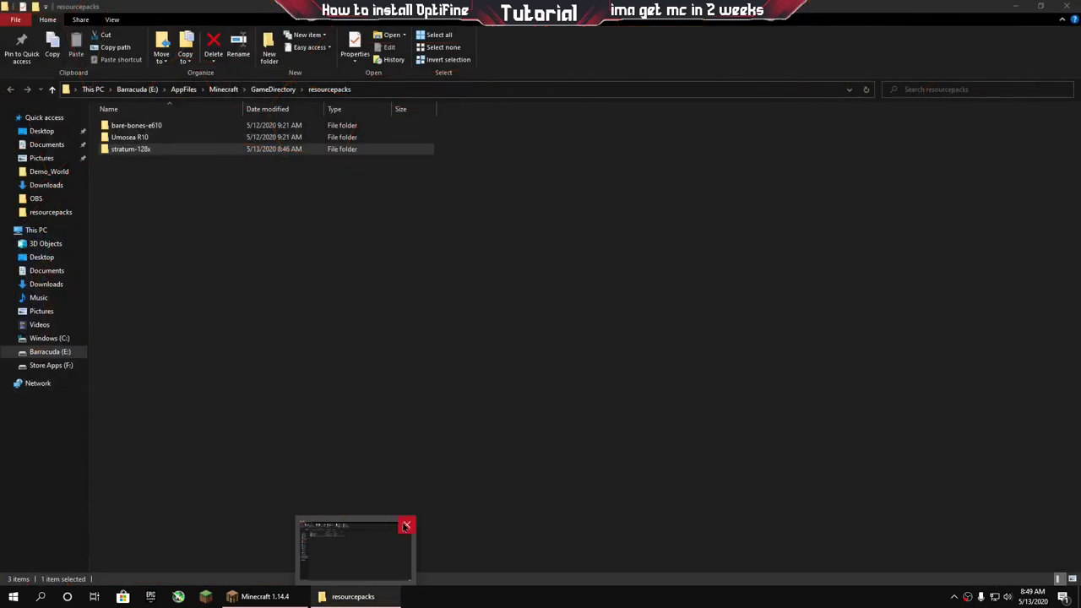
Step: Add stratum-128x to the selected resource packs, apply it, and return to the world
click(407, 526)
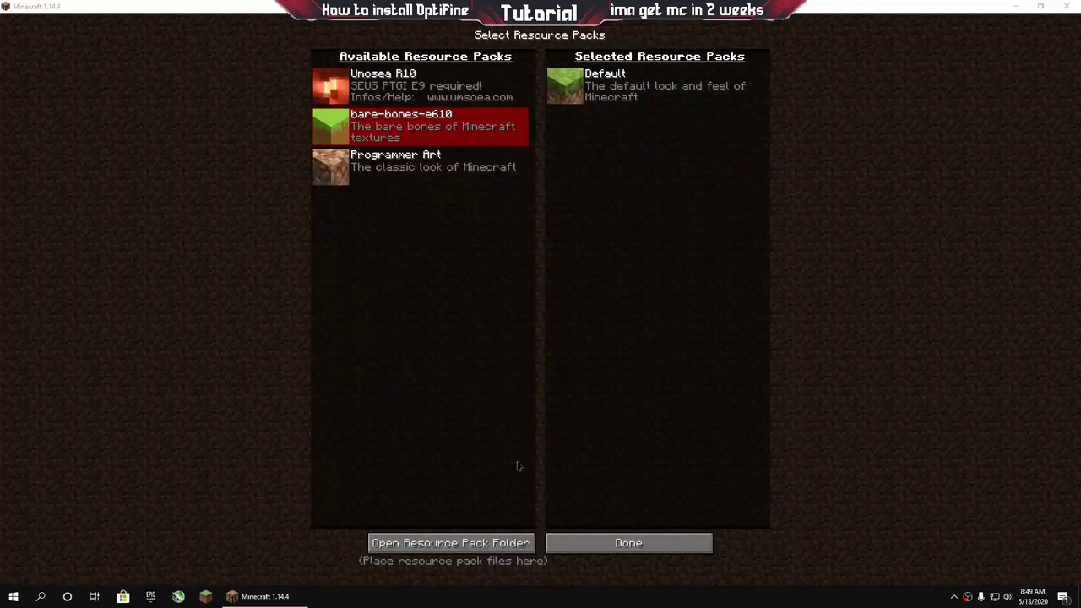
click(581, 548)
click(463, 248)
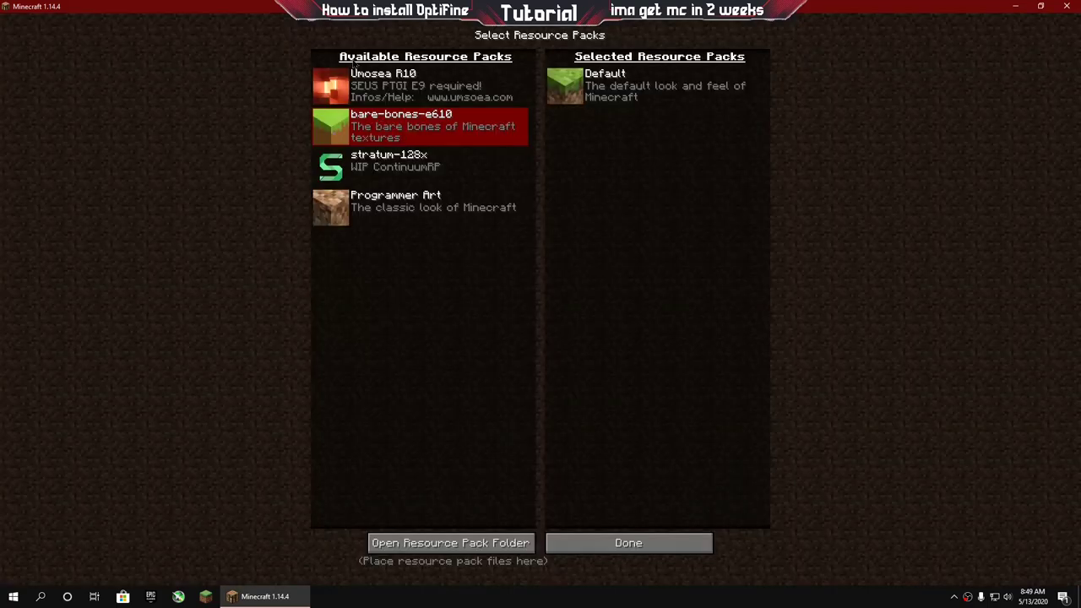
mouse_move(332, 165)
click(332, 165)
click(647, 543)
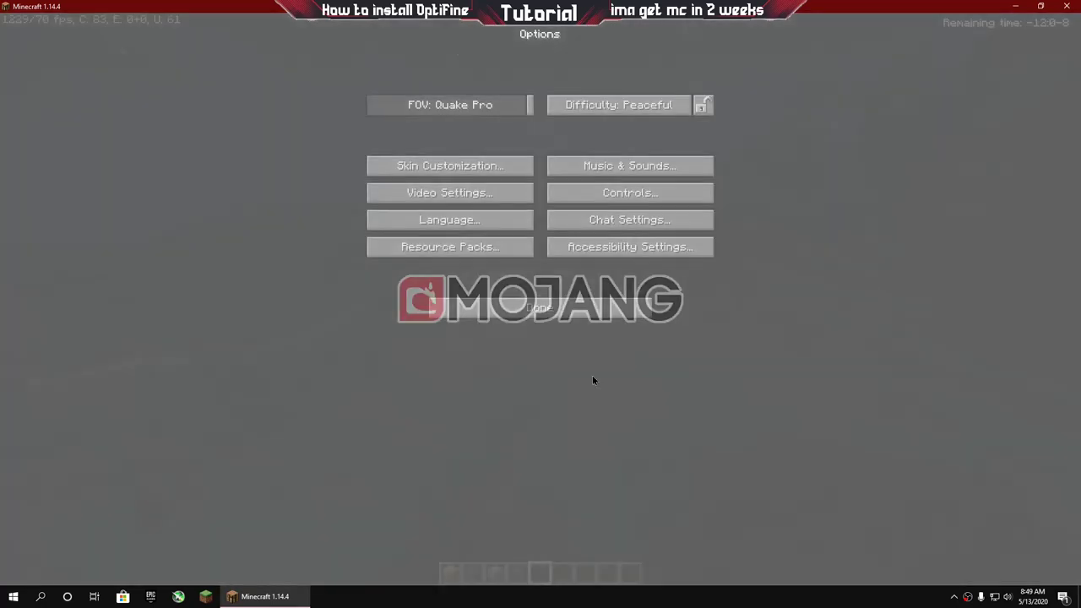
key(Escape)
Step: Open the world to LAN with cheats allowed, then run /time set day to make it daytime
click(541, 177)
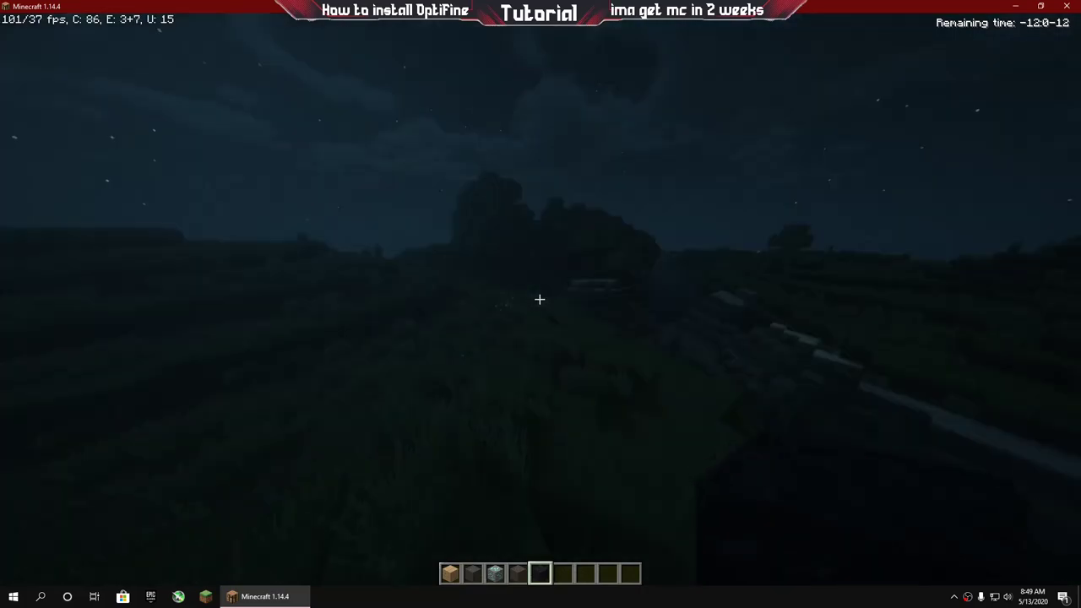
text(/tim)
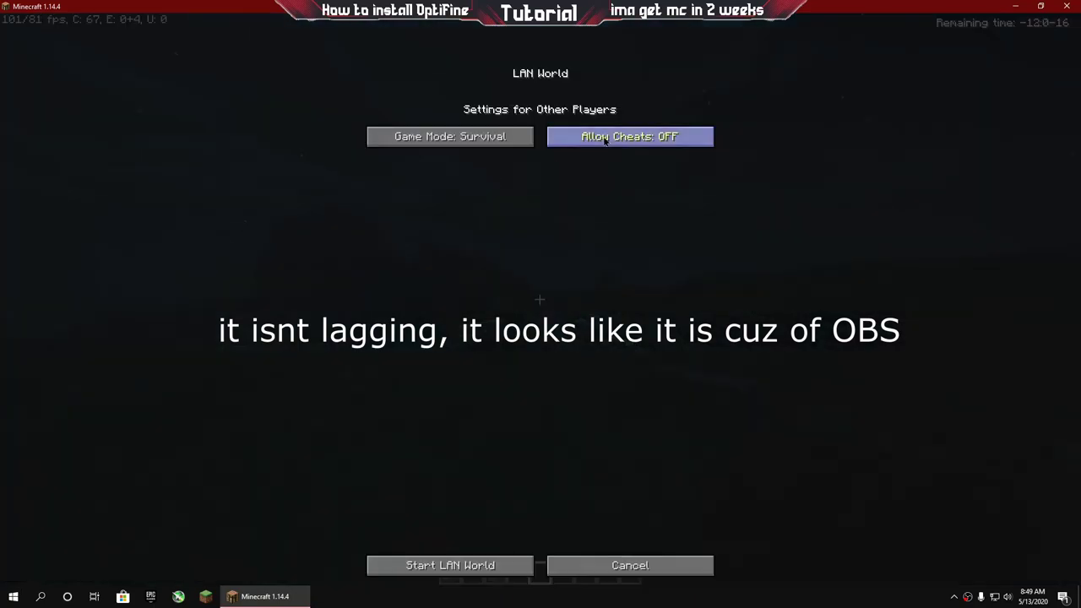
click(605, 137)
click(450, 566)
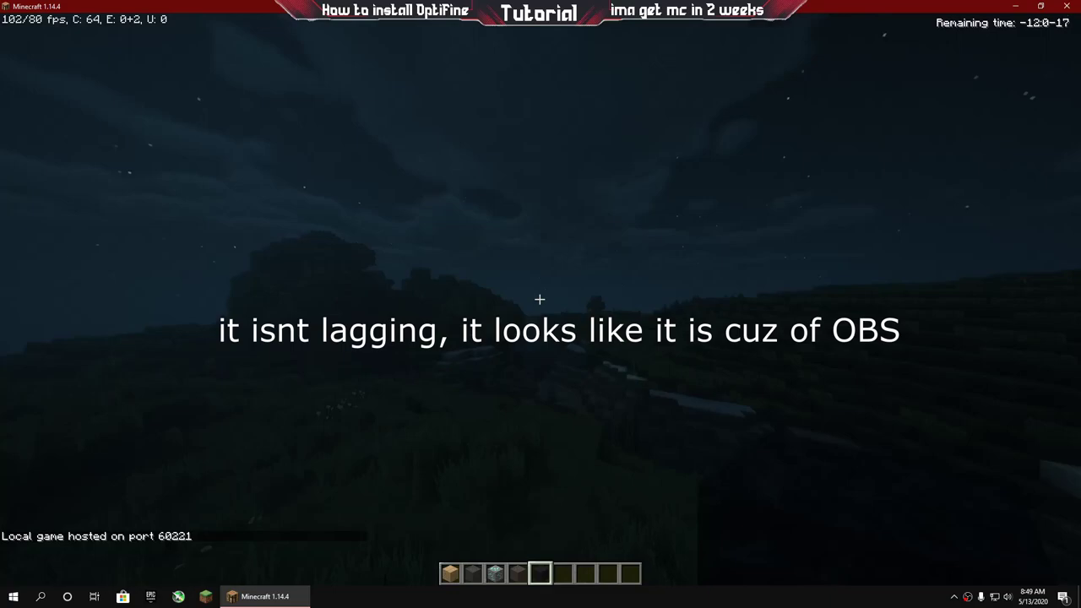
text(/)
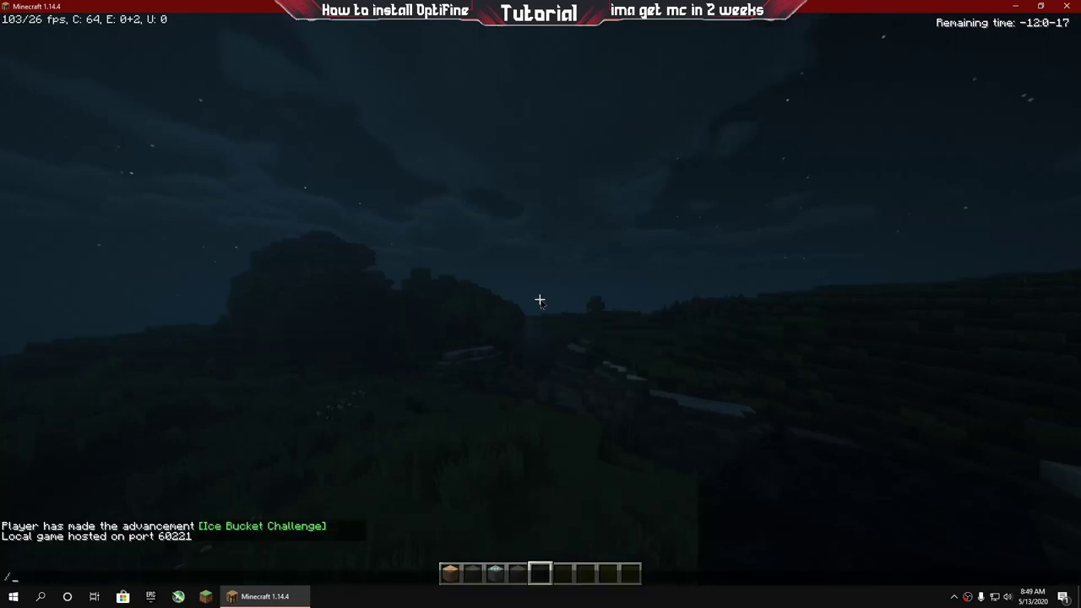
text(time )
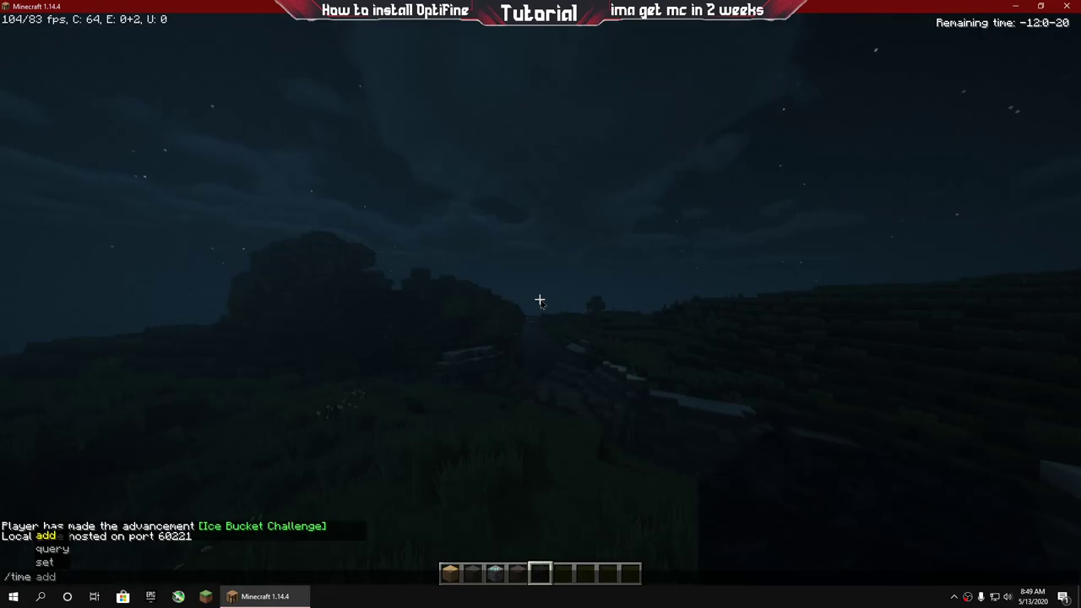
text(set day)
key(Return)
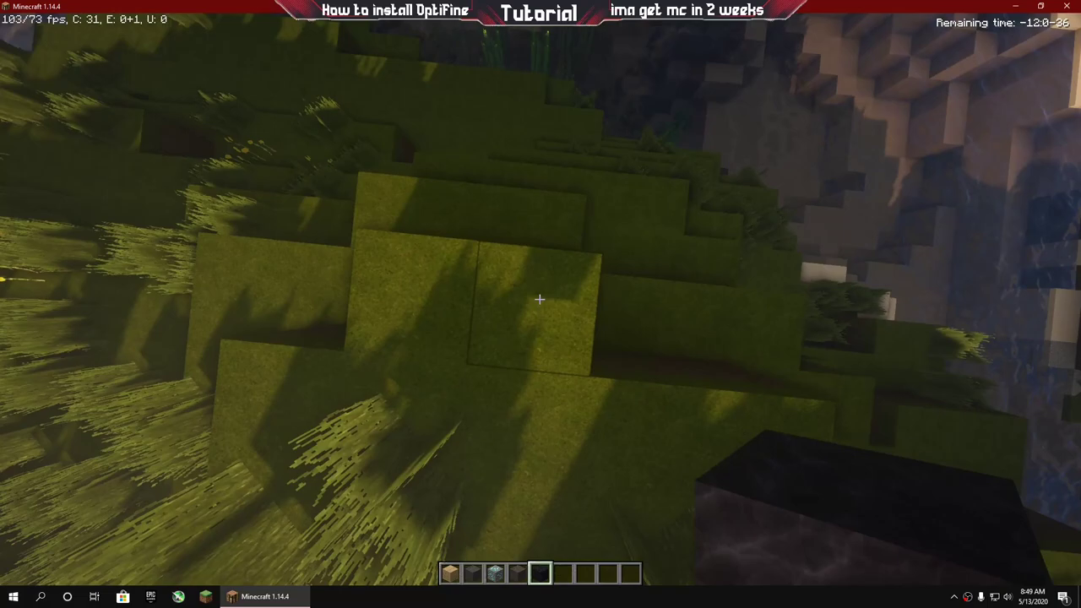
Step: Scroll the hotbar up to the Diamond Ore slot in the sunlit landscape
scroll(539, 300, up, 2)
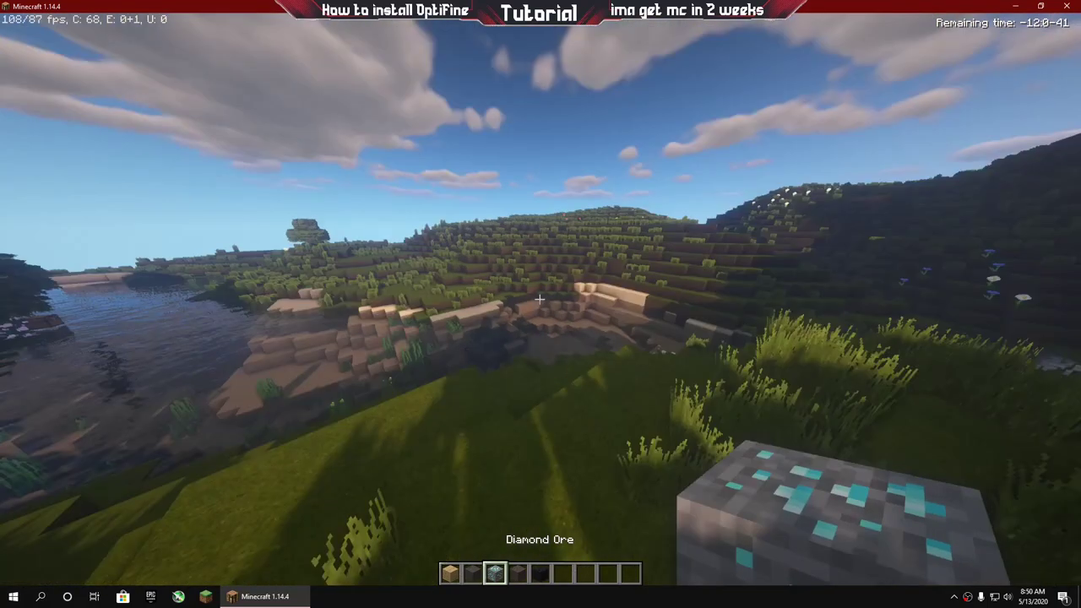